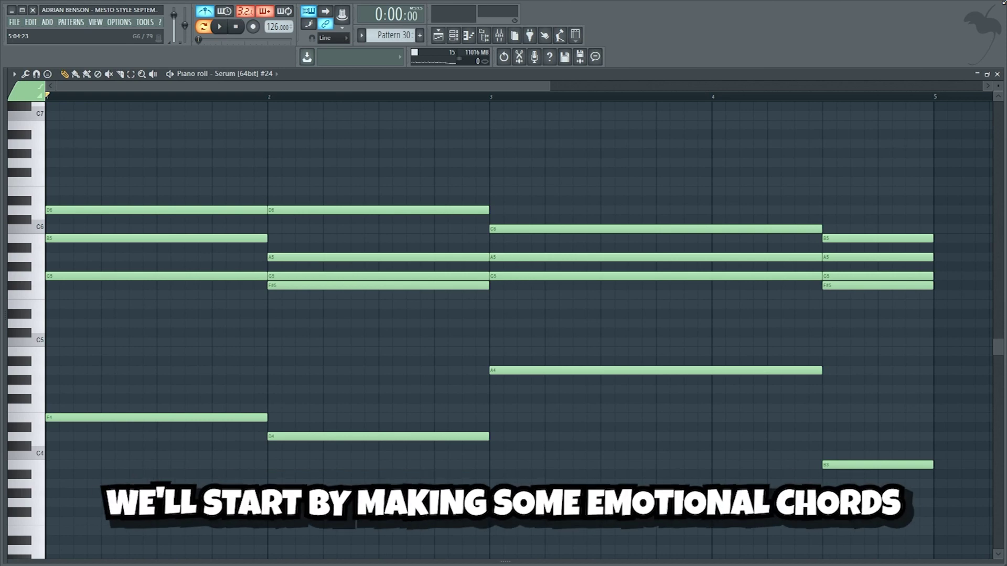
Step: Play the four-bar emotional chord progression, then the BUILDUP PLUCK SERUM melody over it
{"action": "key", "text": "space"}
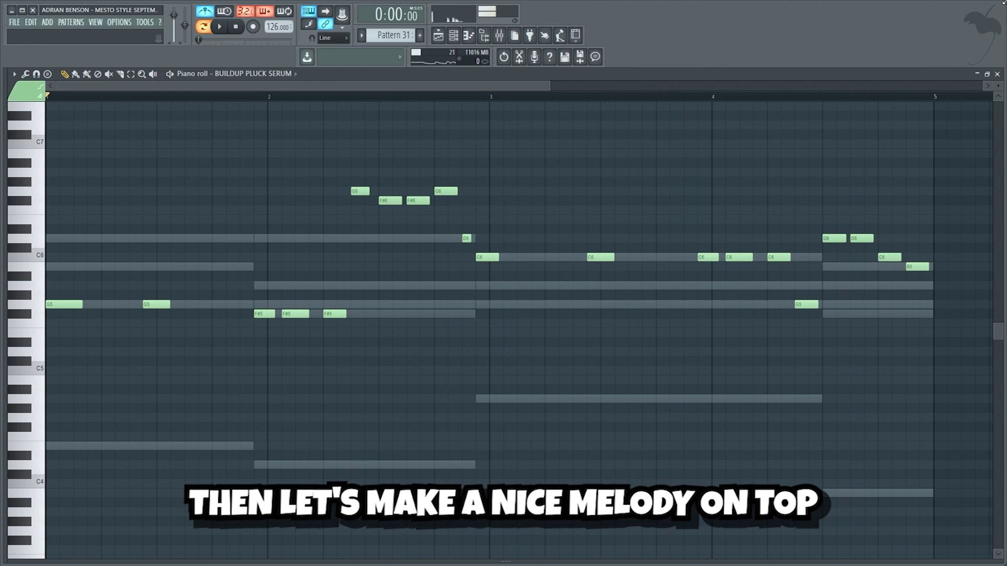
{"action": "key", "text": "space"}
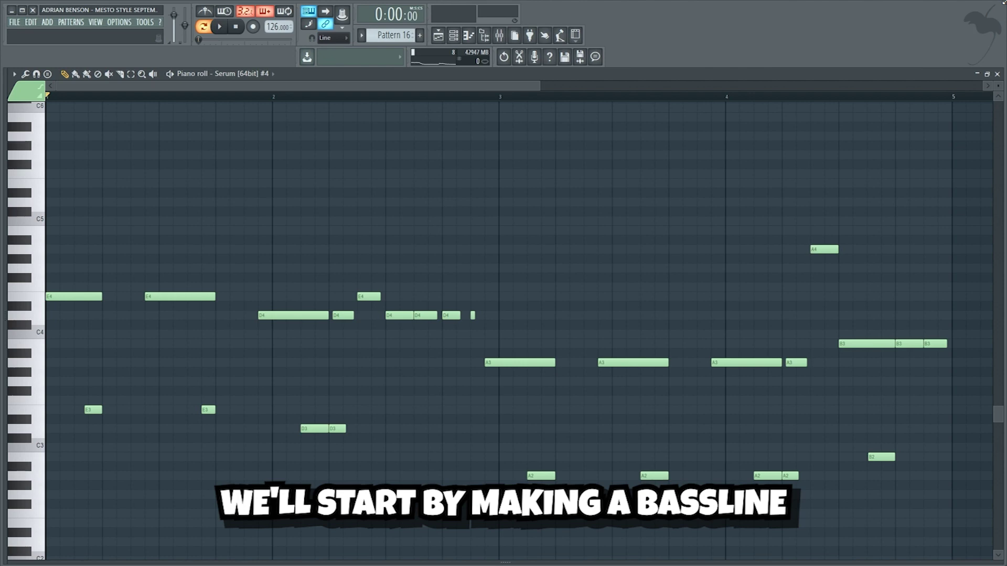
Step: Play the bassline, then hear the stacked Serum and Sylenth1 bass layers of Pattern 15
{"action": "key", "text": "space"}
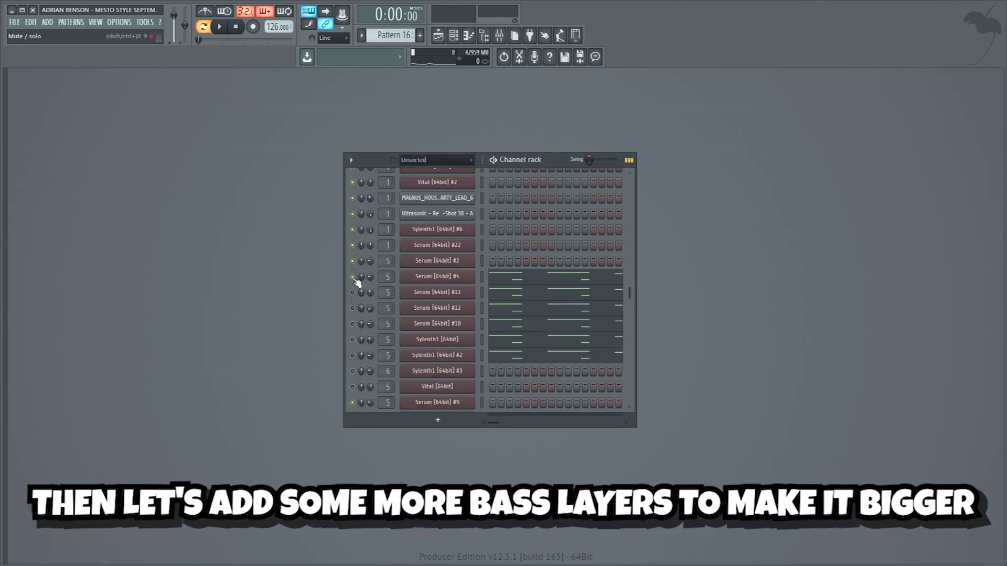
{"action": "key", "text": "space"}
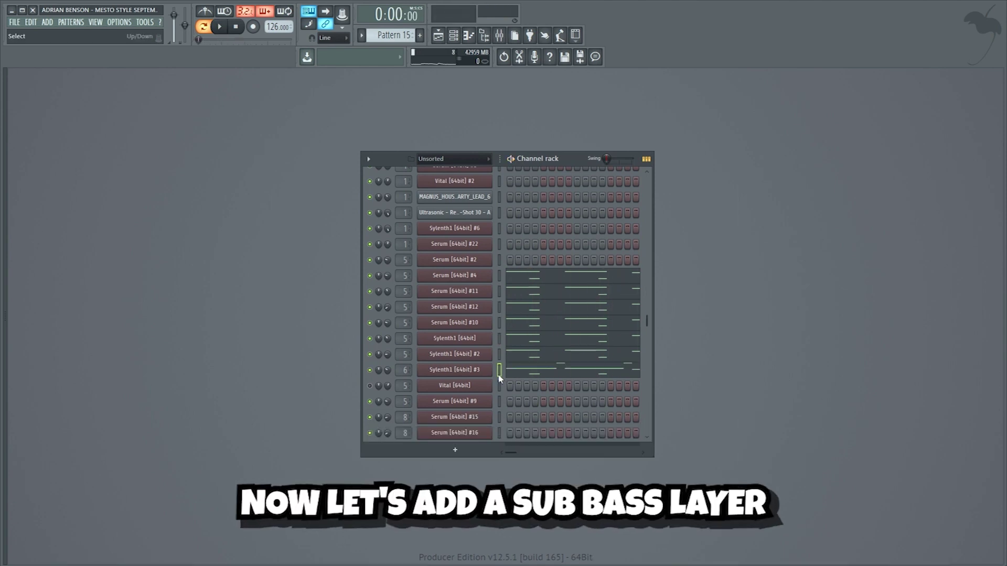
Step: Audition the Sylenth1 #3 sub bass notes, then the Vital growl layer and its E4 note
{"action": "key", "text": "F7"}
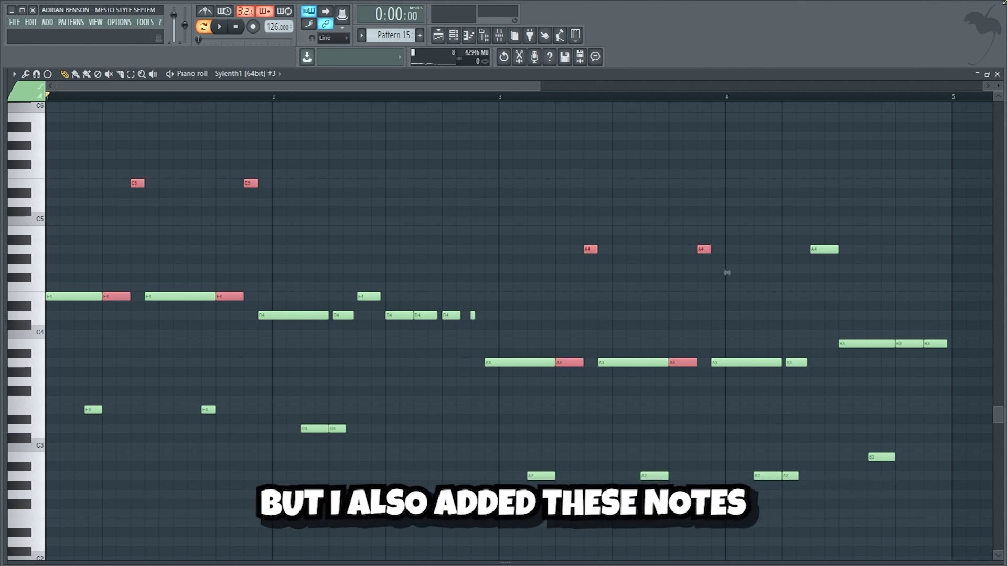
{"action": "key", "text": "space"}
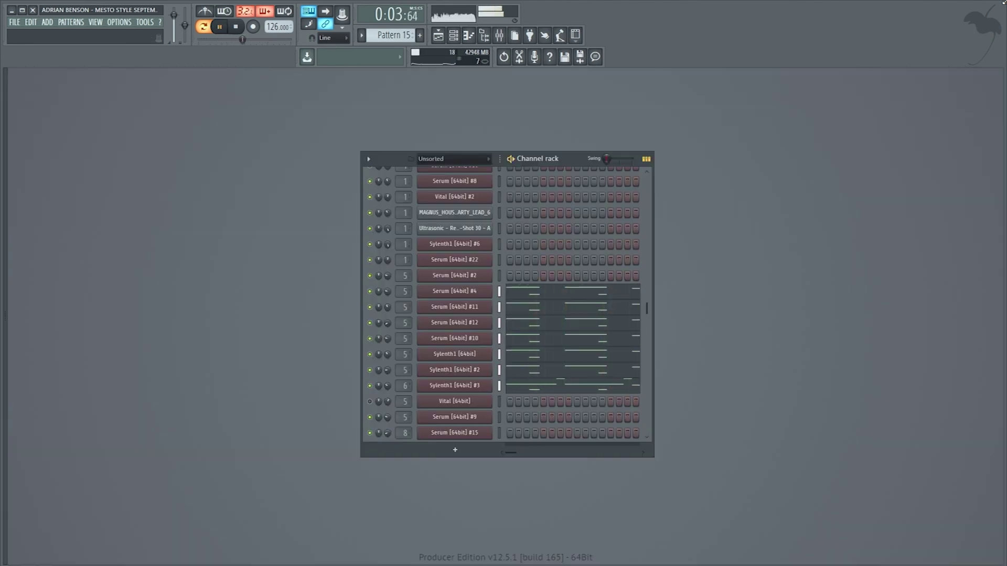
{"action": "left_click", "coordinate": [499, 401]}
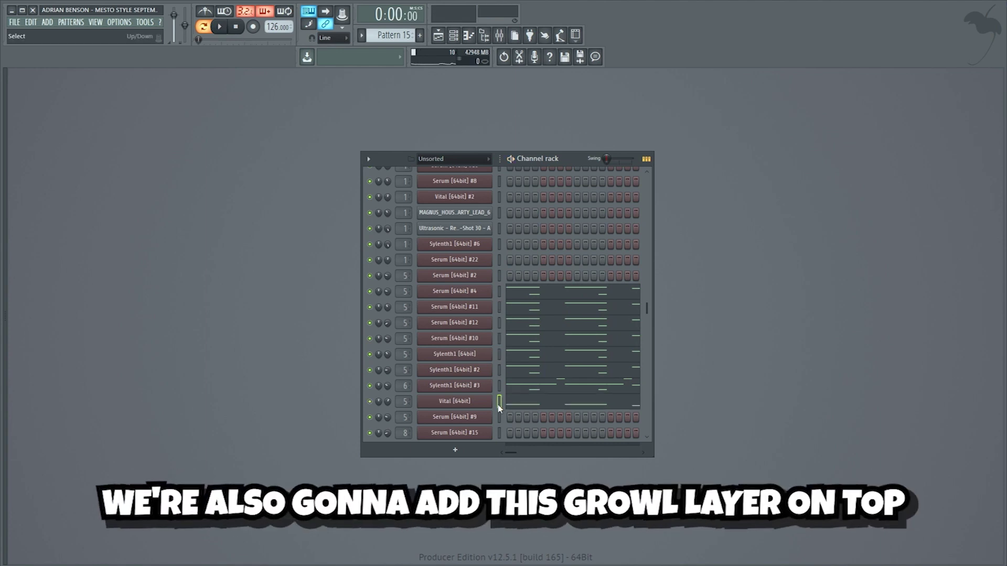
{"action": "left_click", "coordinate": [506, 404]}
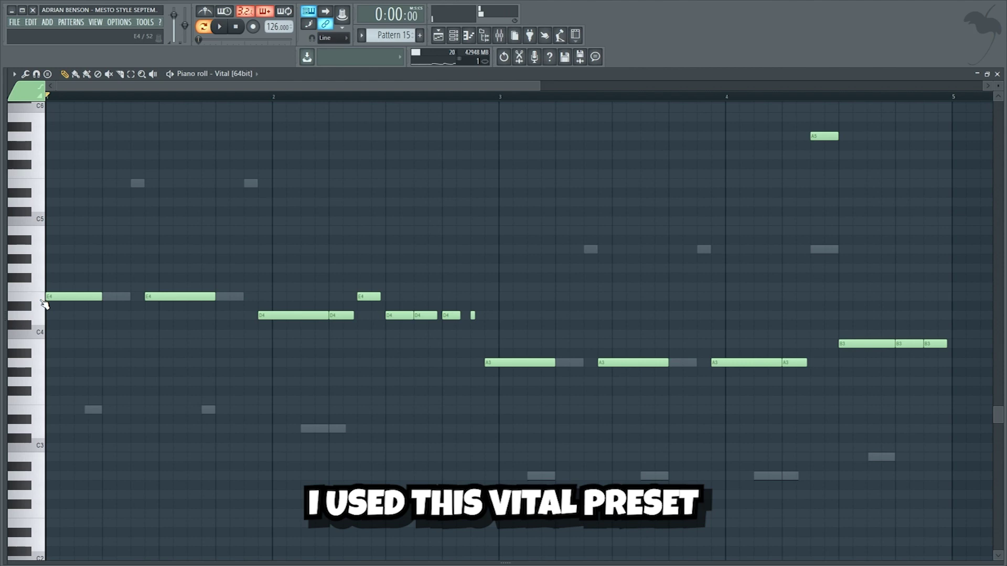
{"action": "left_click", "coordinate": [44, 302]}
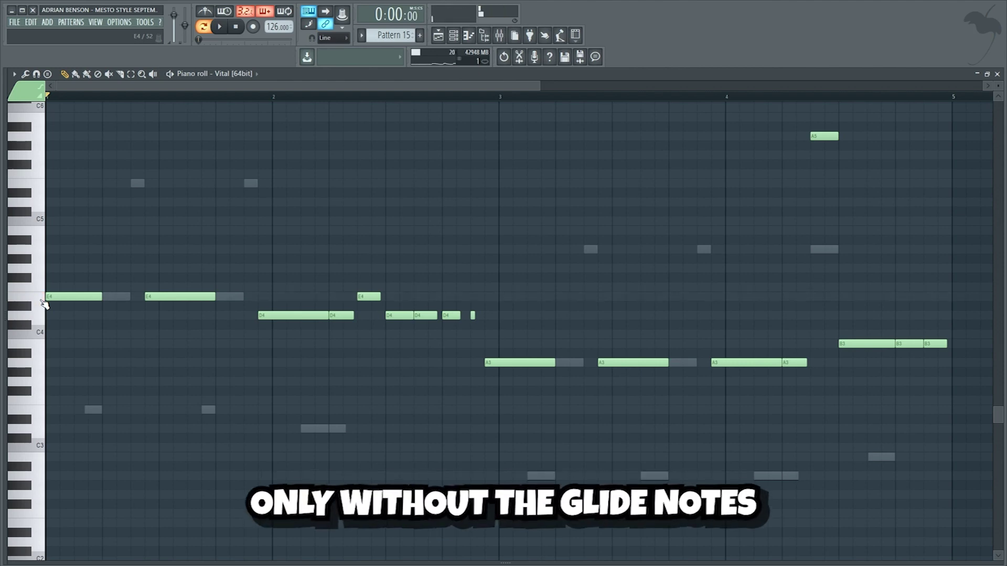
{"action": "key", "text": "space"}
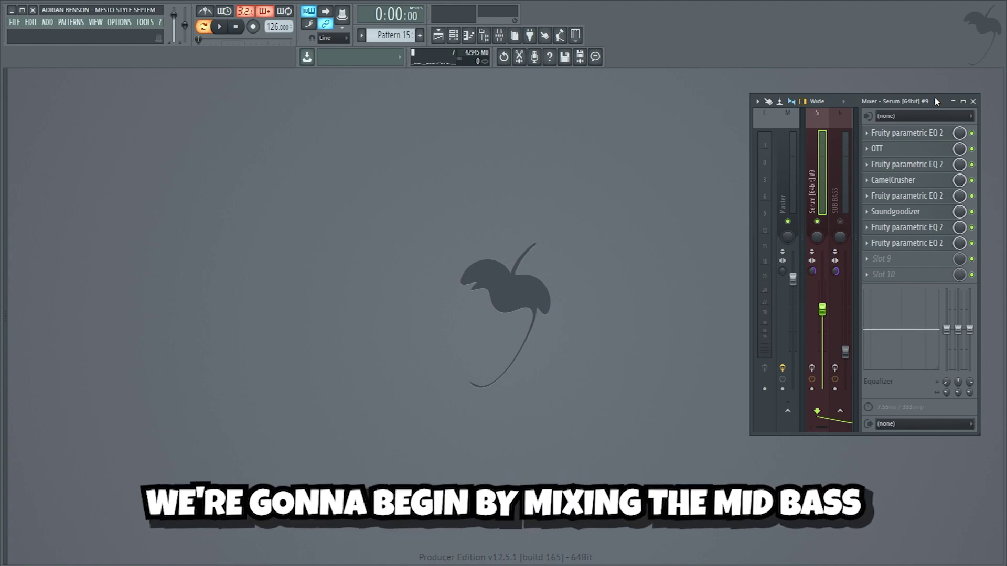
Step: Show each Serum #9 effect (EQs, OTT, CamelCrusher, Soundgoodizer), then play the mid bass bypassed
{"action": "left_click", "coordinate": [938, 134]}
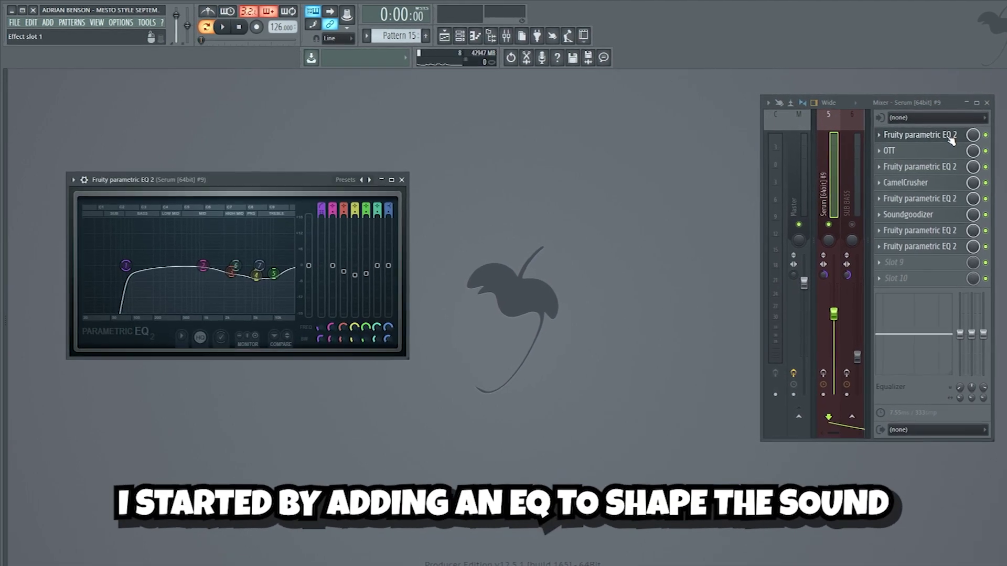
{"action": "left_click", "coordinate": [951, 152]}
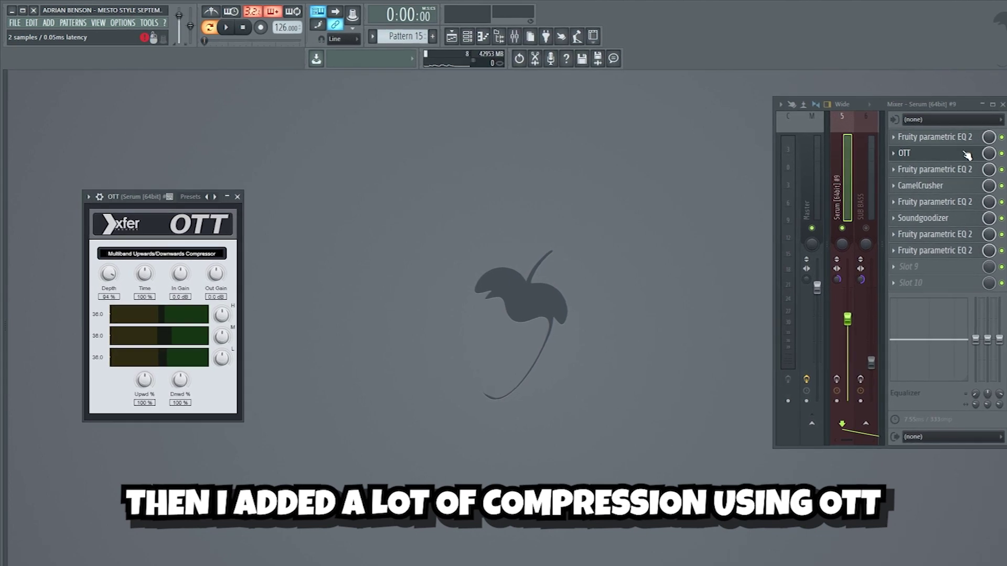
{"action": "left_click", "coordinate": [970, 170]}
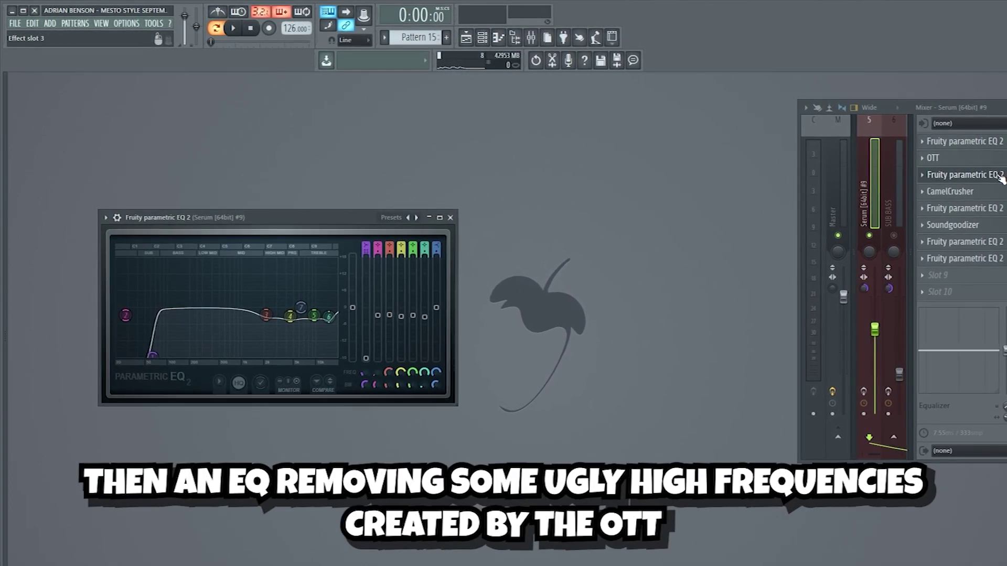
{"action": "left_click", "coordinate": [998, 191]}
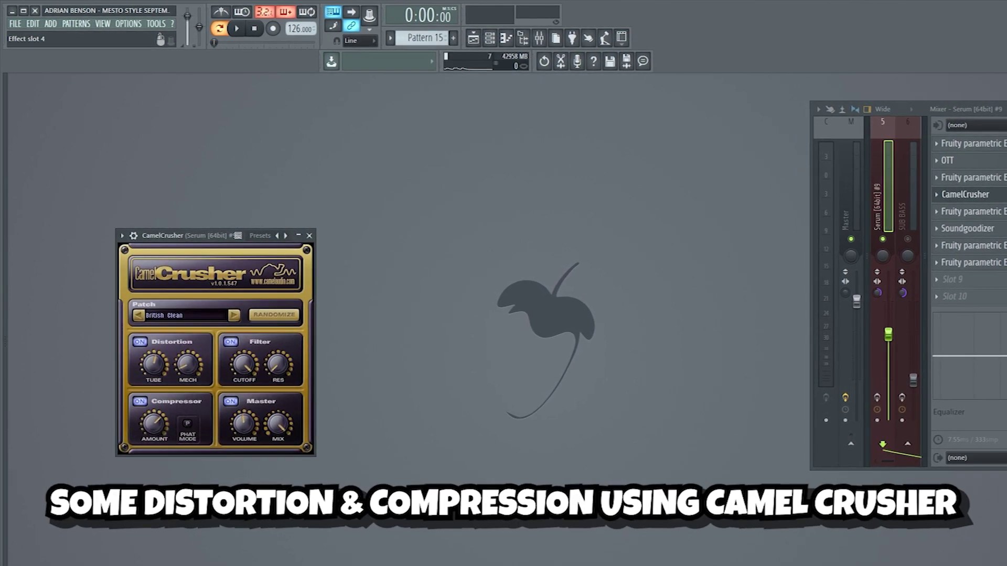
{"action": "left_click", "coordinate": [970, 212]}
{"action": "left_click", "coordinate": [968, 228]}
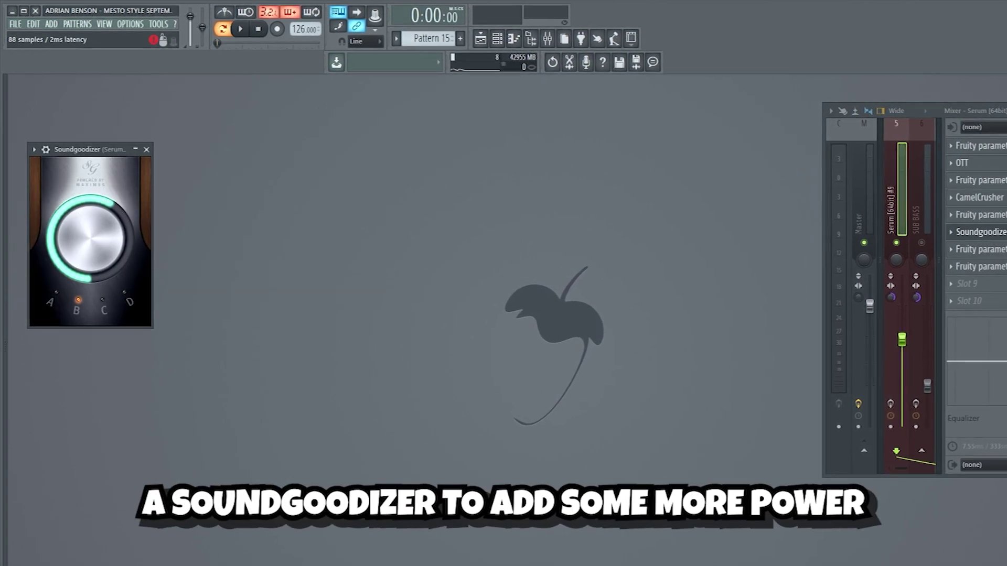
{"action": "left_click", "coordinate": [967, 267]}
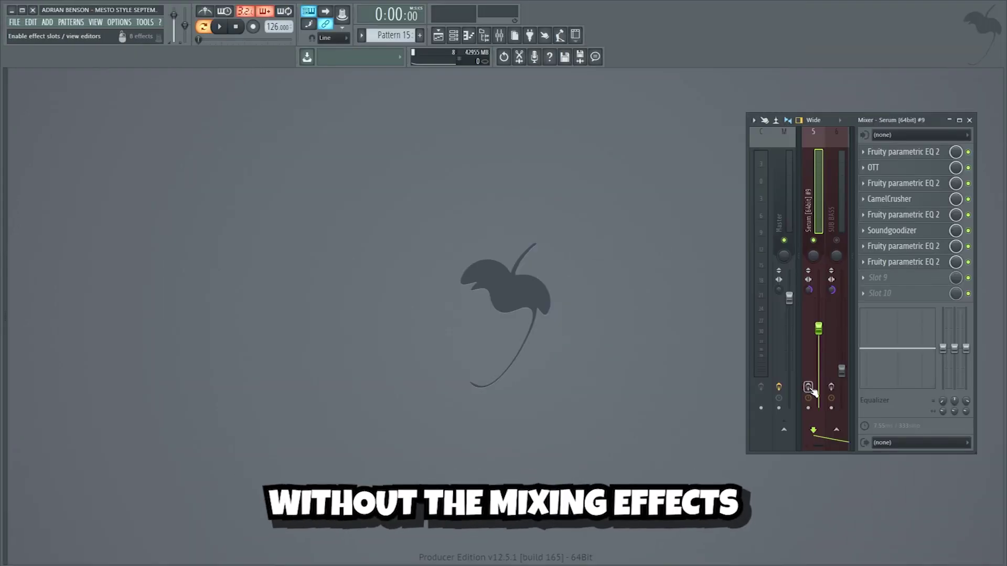
{"action": "key", "text": "space"}
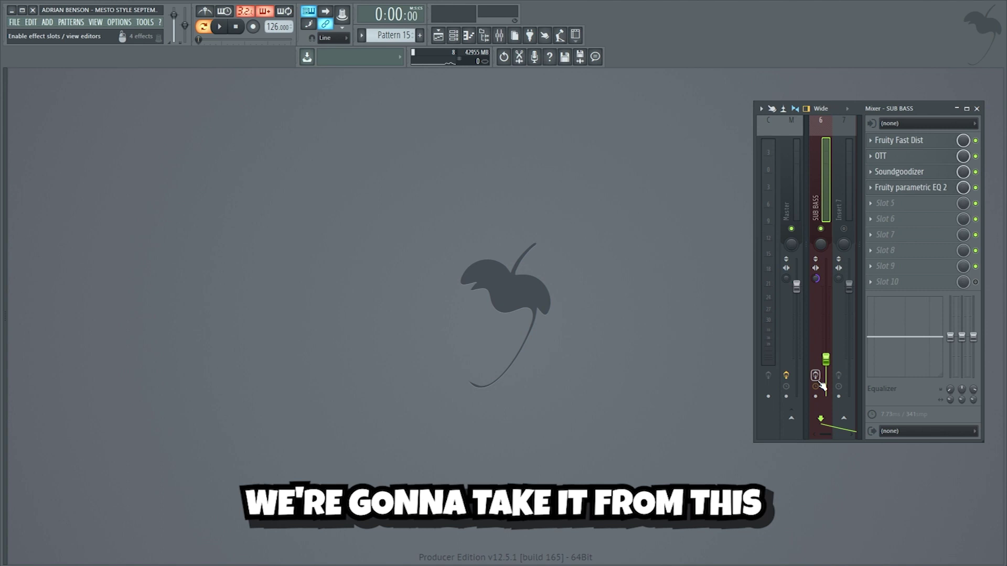
Step: Play the sub bass and display its OTT, Soundgoodizer and EQ settings
{"action": "key", "text": "space"}
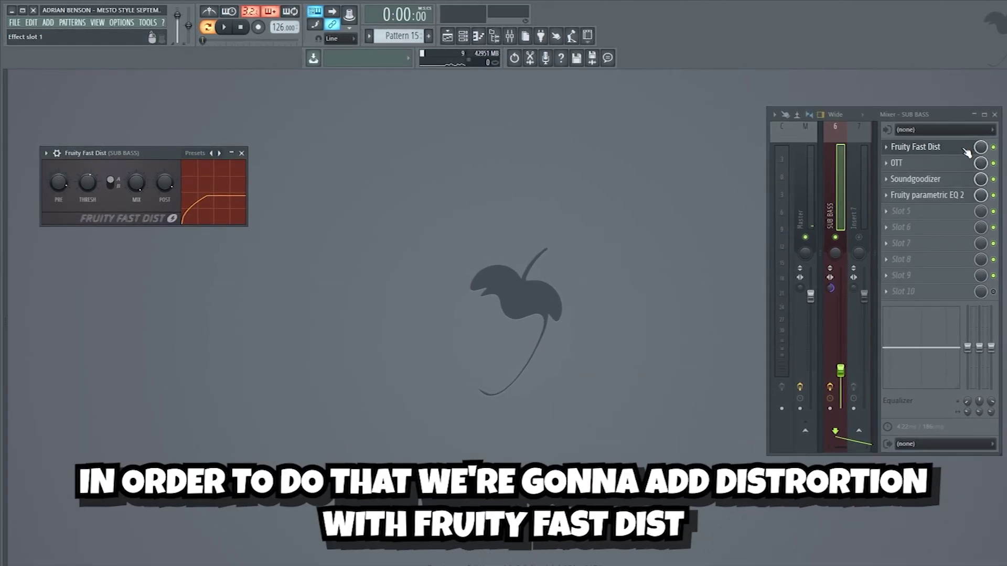
{"action": "left_click", "coordinate": [957, 164]}
{"action": "left_click", "coordinate": [968, 181]}
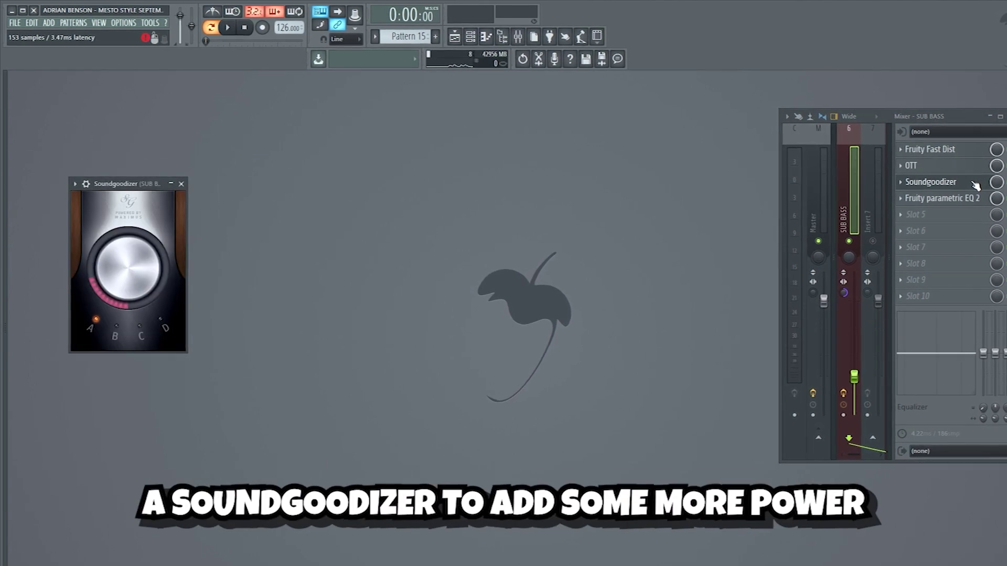
{"action": "left_click", "coordinate": [982, 200]}
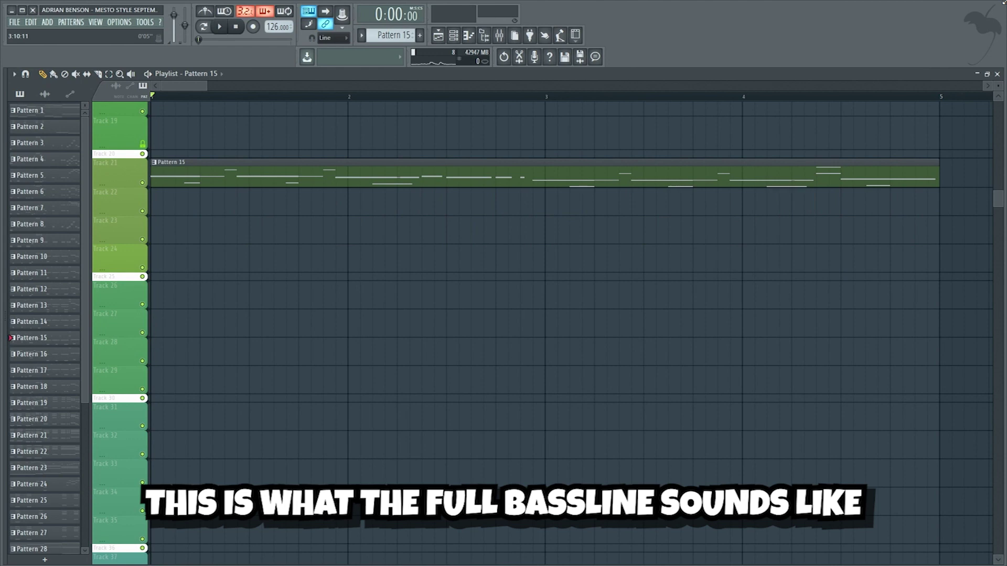
Step: Play the arrangement, then solo and audition the Track 22 FX and Track 23 percussion samples
{"action": "key", "text": "space"}
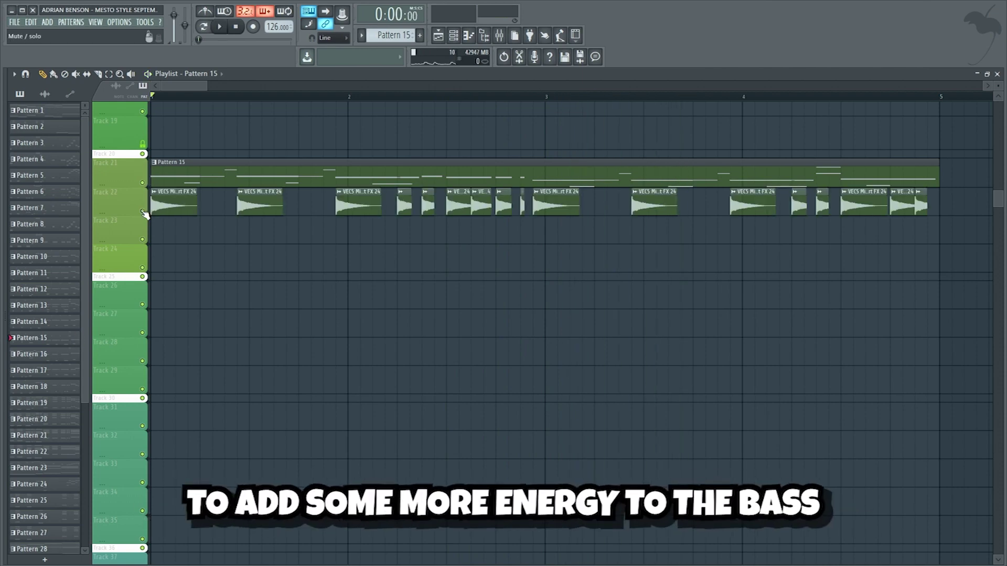
{"action": "right_click", "coordinate": [142, 211]}
{"action": "key", "text": "space"}
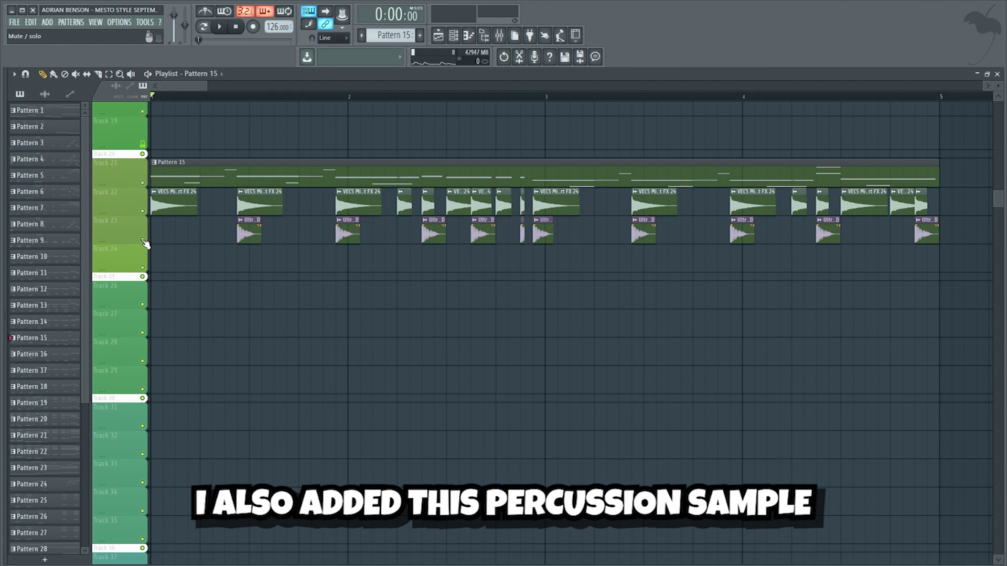
{"action": "right_click", "coordinate": [142, 240]}
{"action": "key", "text": "space"}
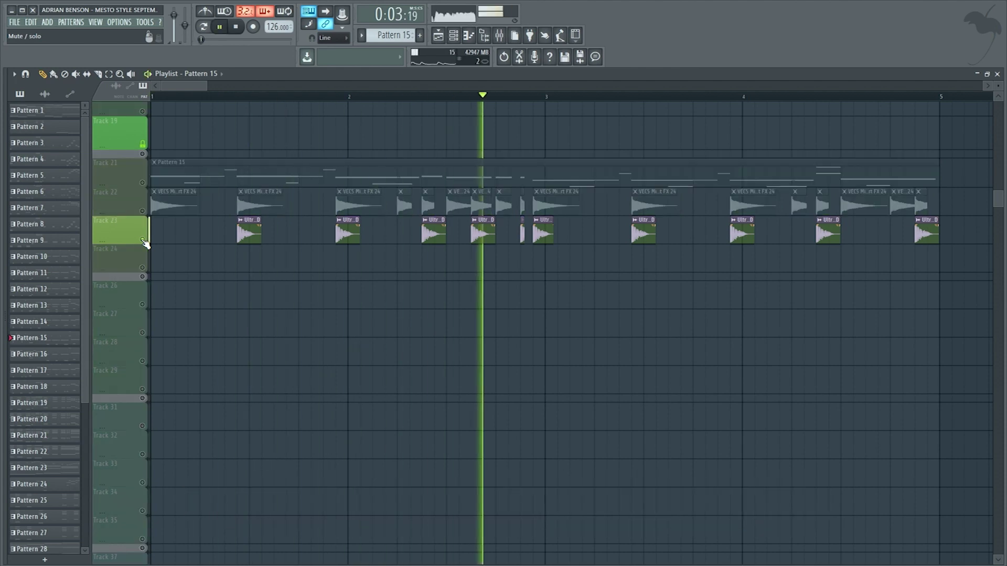
Step: Bring back Track 22, then hear the Pattern 15 bass soloed and with all layers
{"action": "left_click", "coordinate": [142, 211]}
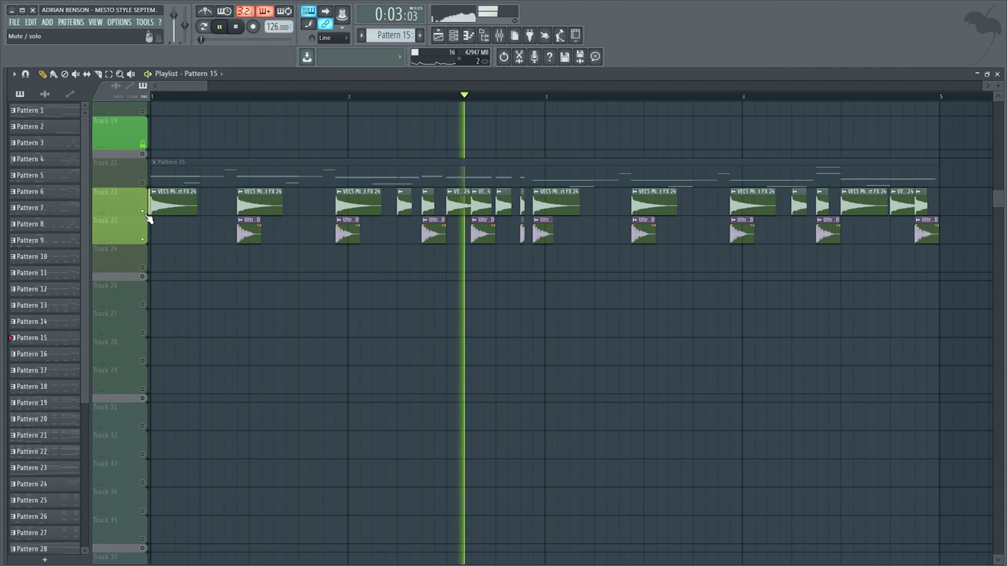
{"action": "key", "text": "space"}
{"action": "right_click", "coordinate": [143, 183]}
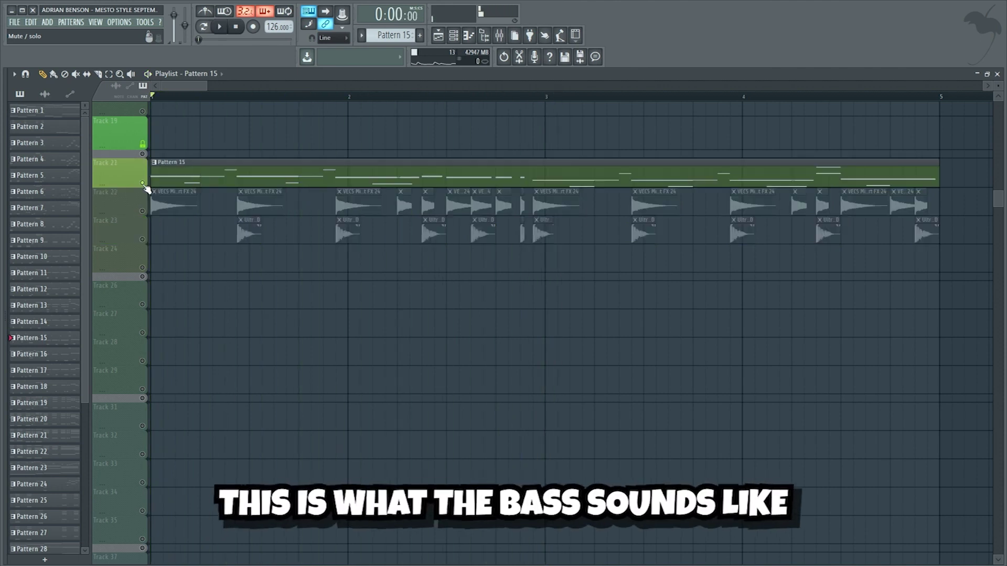
{"action": "key", "text": "space"}
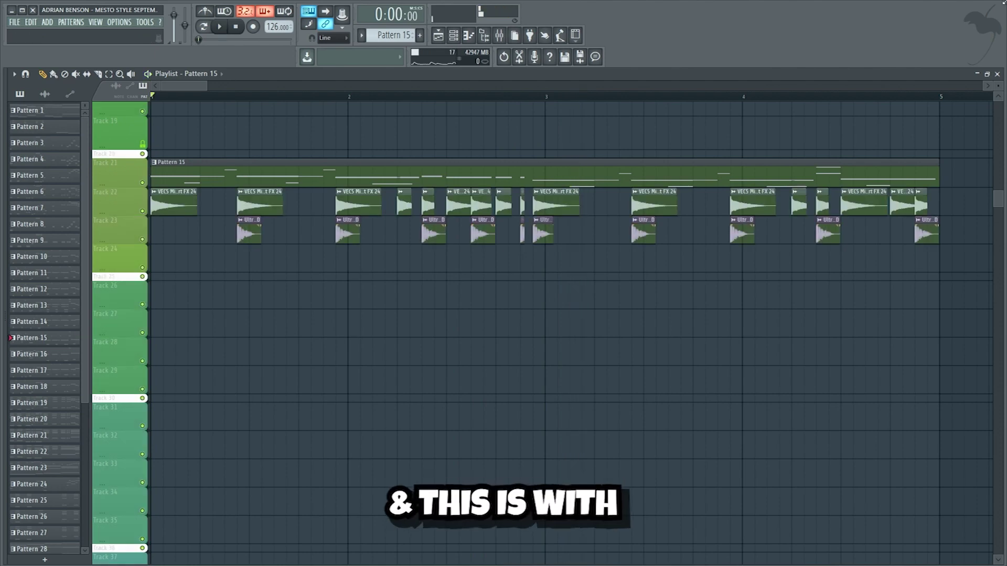
{"action": "key", "text": "space"}
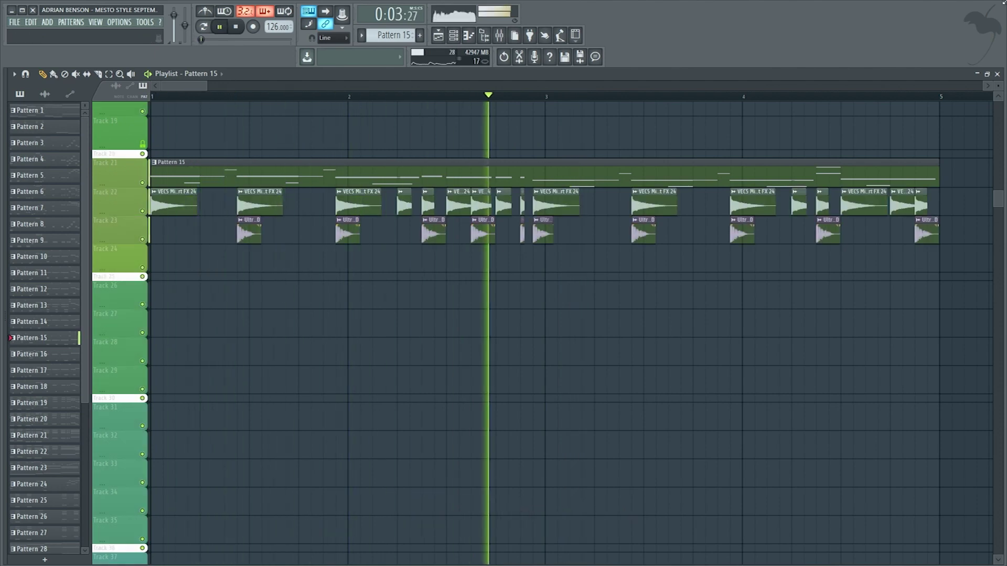
{"action": "key", "text": "space"}
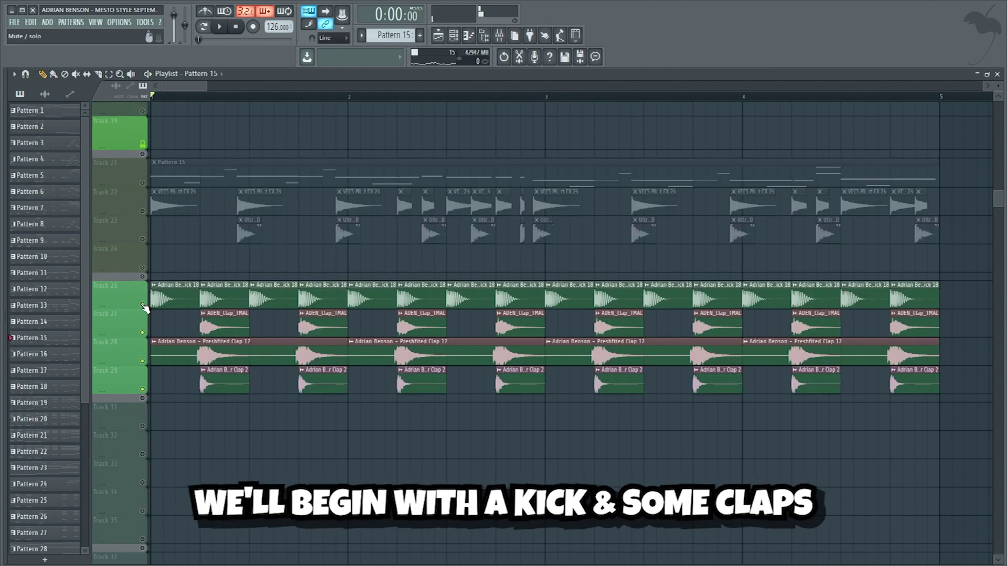
Step: Solo and audition the kick and clap layers on Tracks 26–29 individually, then together
{"action": "right_click", "coordinate": [142, 305]}
{"action": "key", "text": "space"}
{"action": "left_click", "coordinate": [146, 337]}
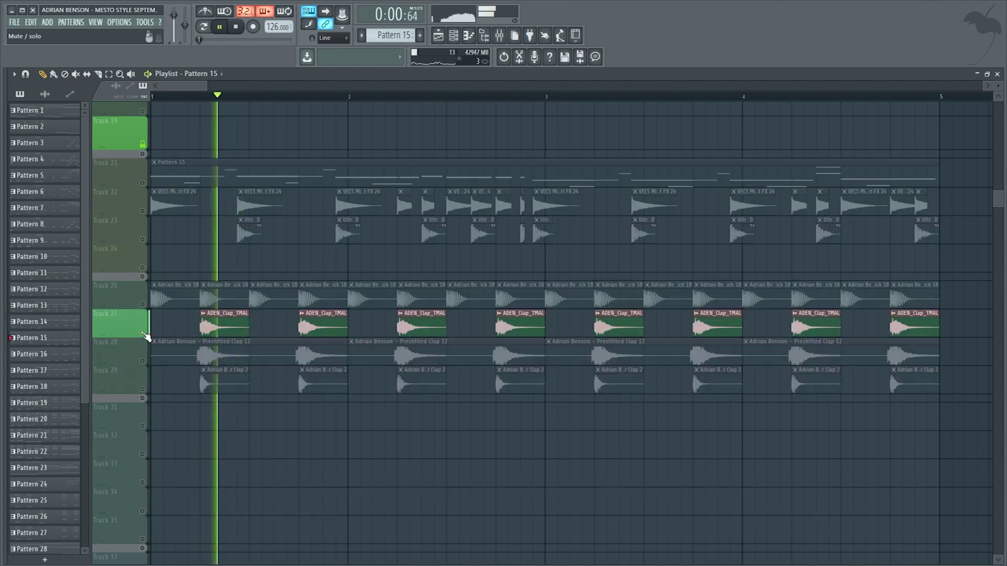
{"action": "left_click", "coordinate": [146, 365]}
{"action": "left_click", "coordinate": [146, 392]}
{"action": "left_click", "coordinate": [145, 308], "text": "shift"}
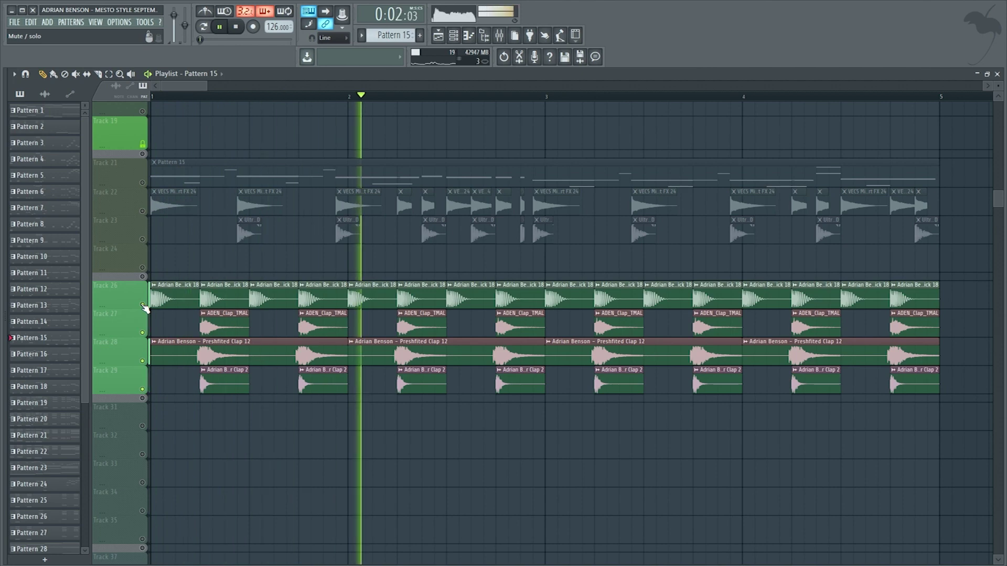
{"action": "key", "text": "ctrl+a"}
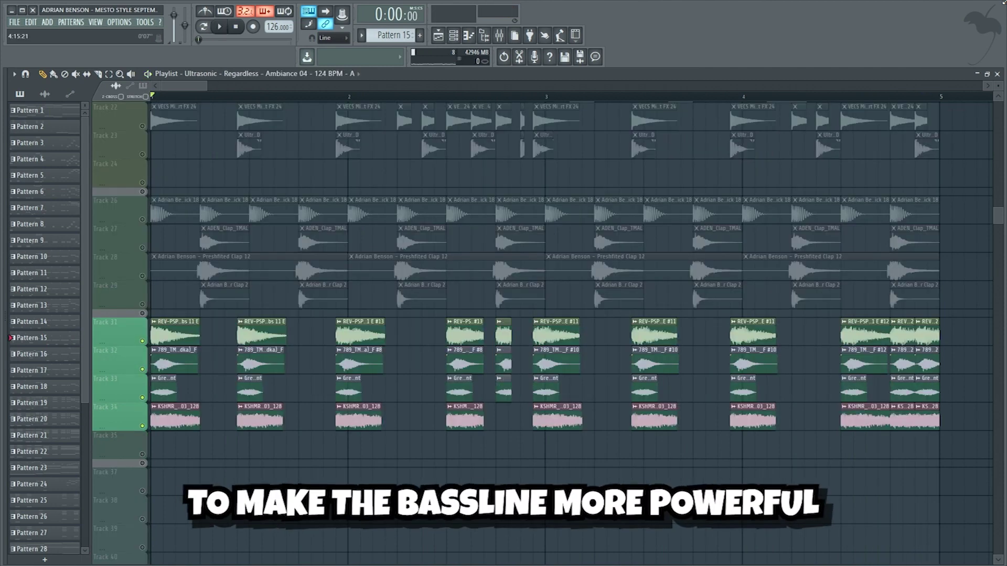
Step: Solo each bass layer on Tracks 31–34 in turn while replaying, then unsolo and stop
{"action": "left_click", "coordinate": [142, 340], "text": "ctrl"}
{"action": "key", "text": "space"}
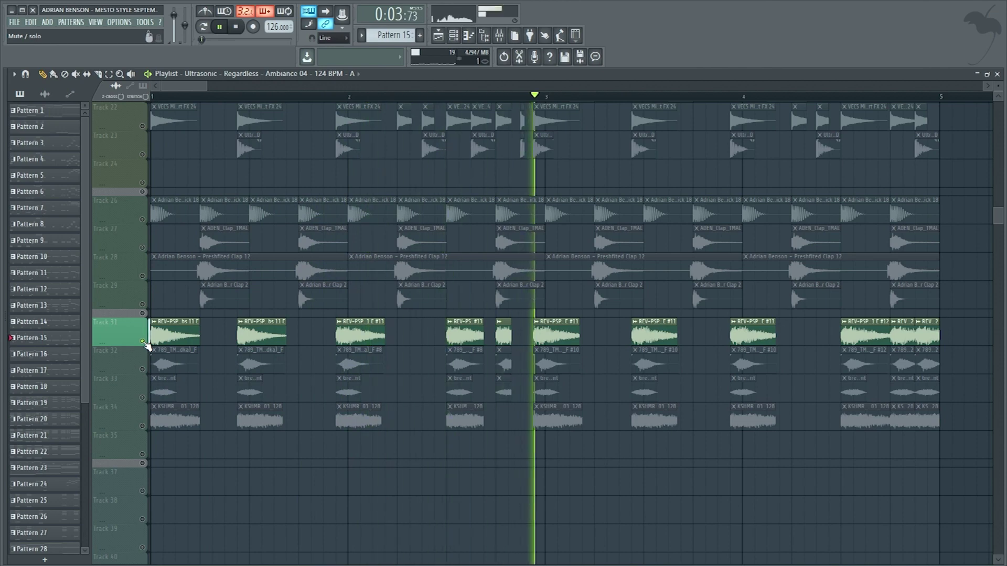
{"action": "key", "text": "space"}
{"action": "key", "text": "space"}
{"action": "left_click", "coordinate": [142, 369], "text": "ctrl"}
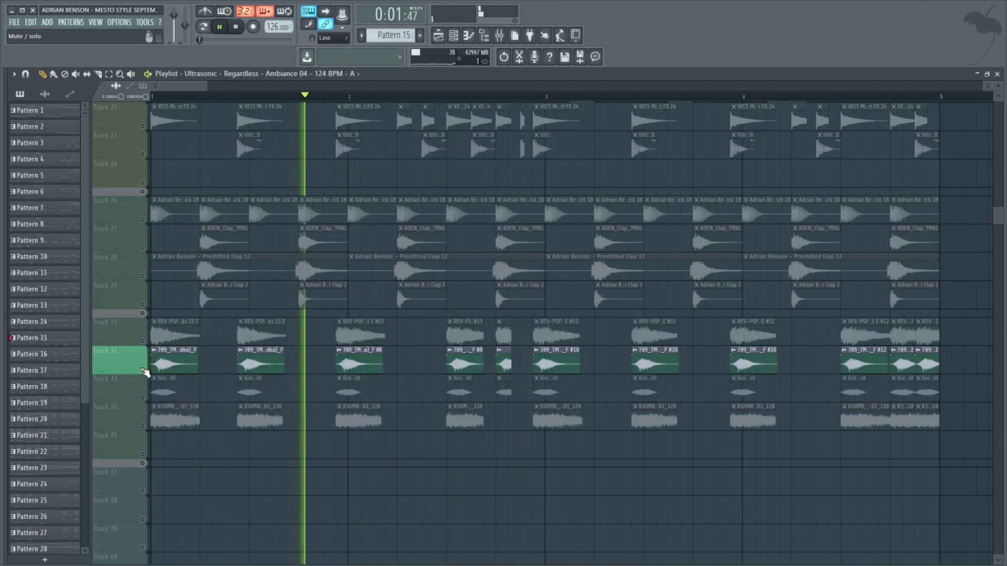
{"action": "key", "text": "space"}
{"action": "key", "text": "space"}
{"action": "left_click", "coordinate": [142, 397], "text": "ctrl"}
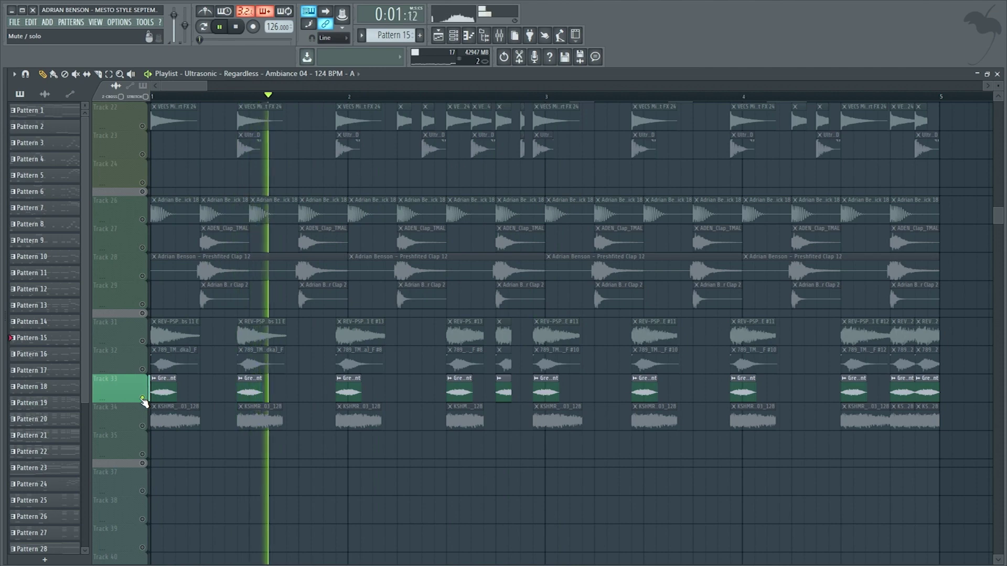
{"action": "key", "text": "space"}
{"action": "key", "text": "space"}
{"action": "left_click", "coordinate": [142, 425], "text": "ctrl"}
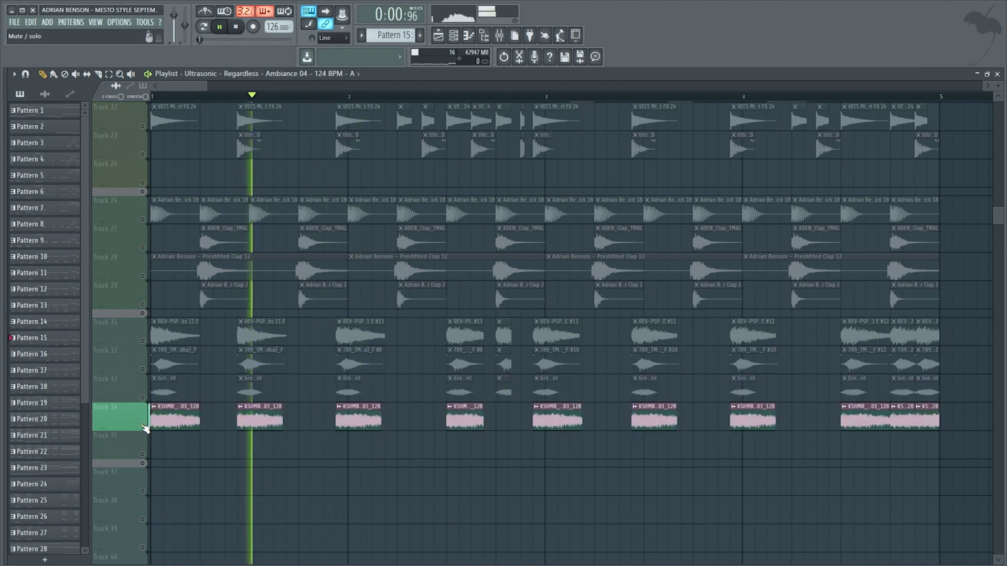
{"action": "left_click", "coordinate": [142, 426], "text": "ctrl"}
{"action": "key", "text": "space"}
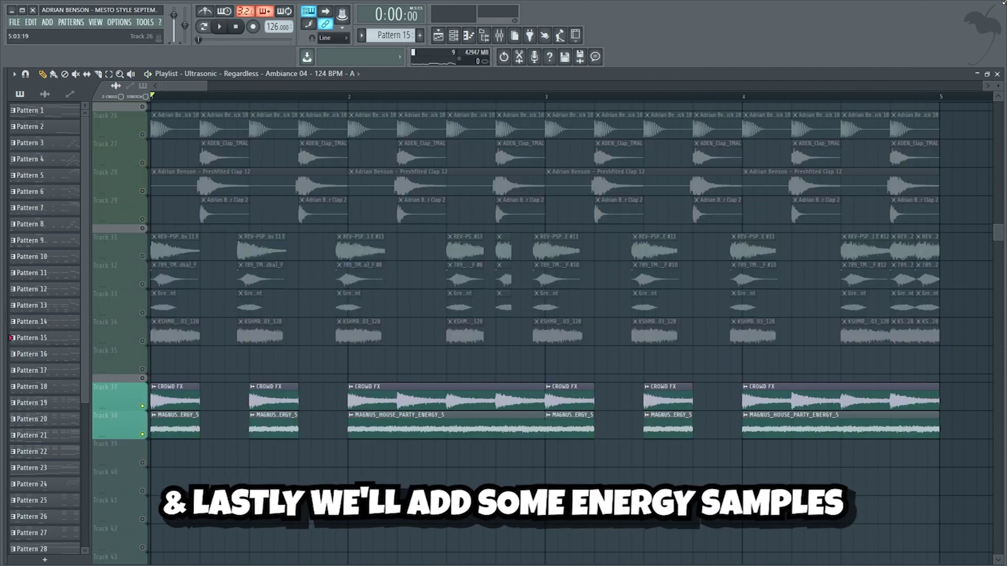
Step: Mute the energy sample on Track 38 and play the full drop through
{"action": "left_click", "coordinate": [142, 434]}
{"action": "key", "text": "space"}
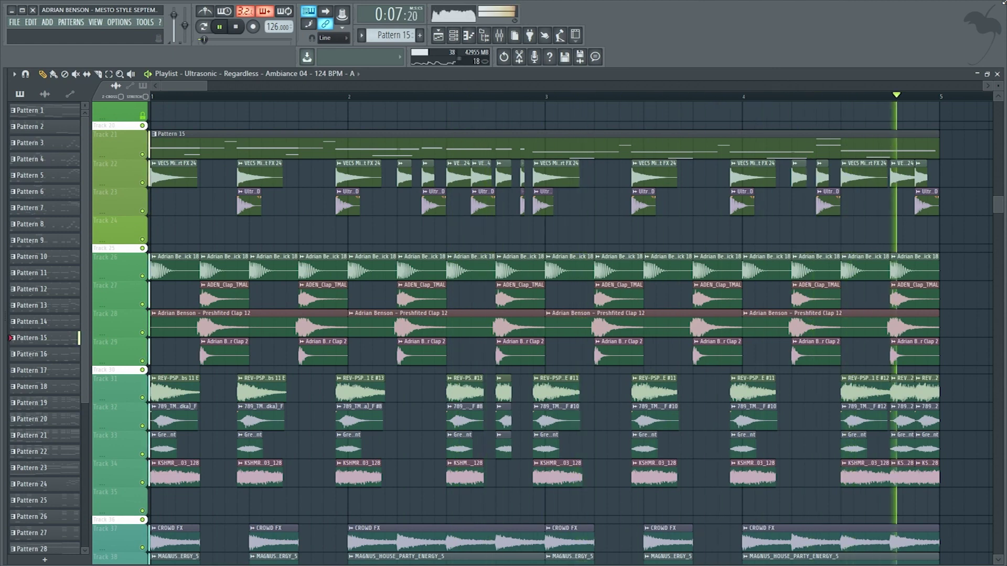
{"action": "key", "text": "space"}
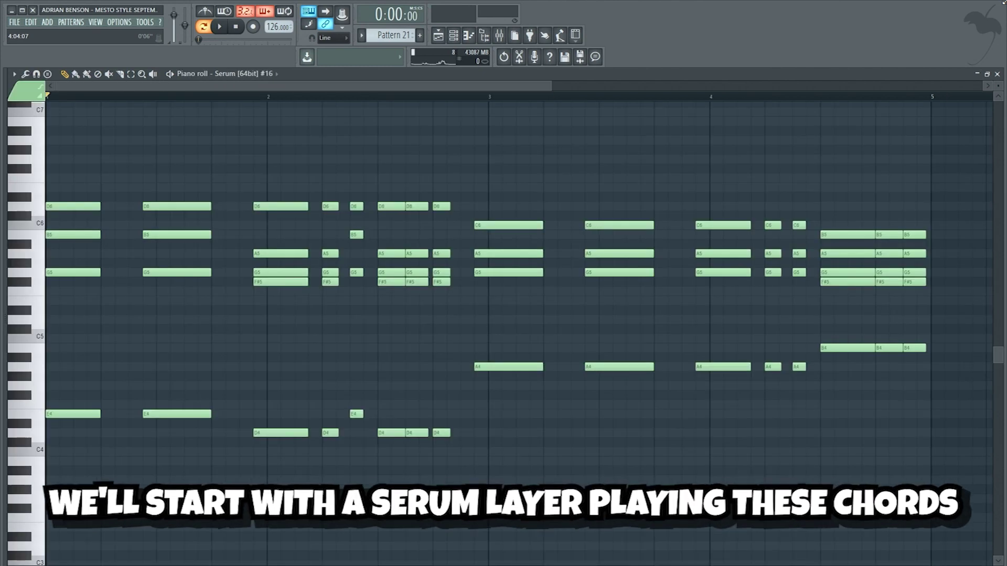
Step: Play the Pattern 21 chord progression, then all its stacked Serum chord layers
{"action": "key", "text": "space"}
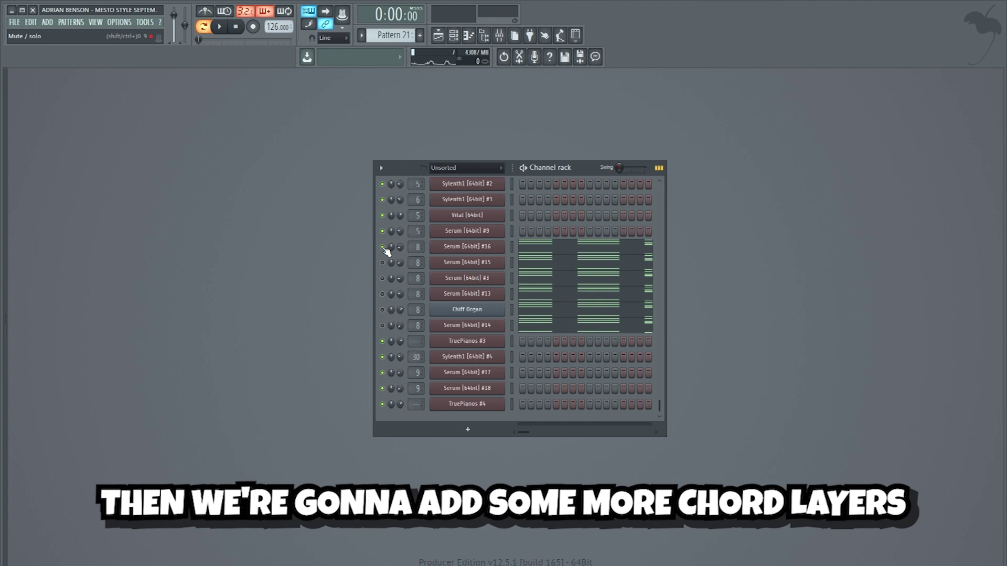
{"action": "key", "text": "space"}
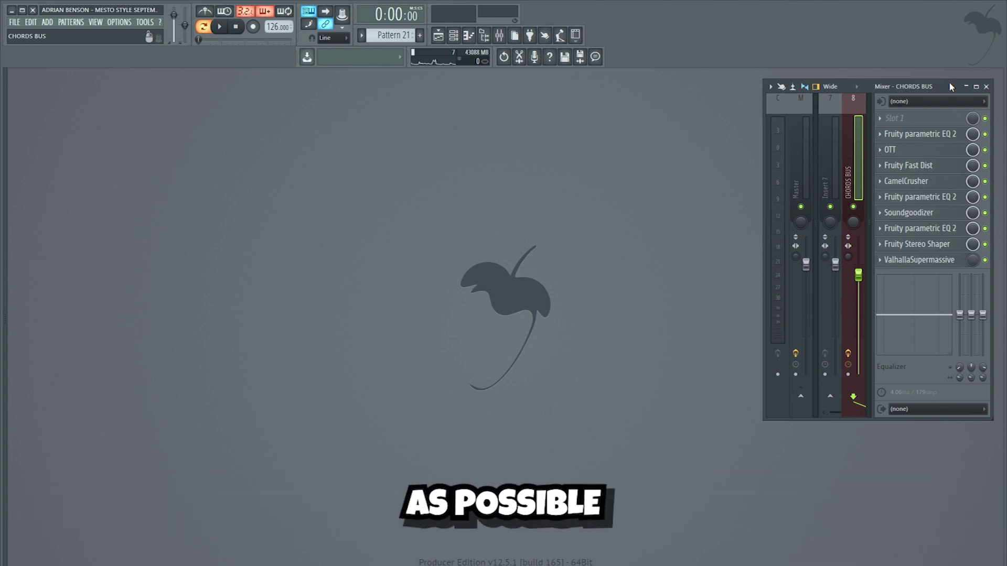
Step: Show the CHORDS BUS's first EQ and CamelCrusher settings, then play the chords
{"action": "left_click", "coordinate": [947, 134]}
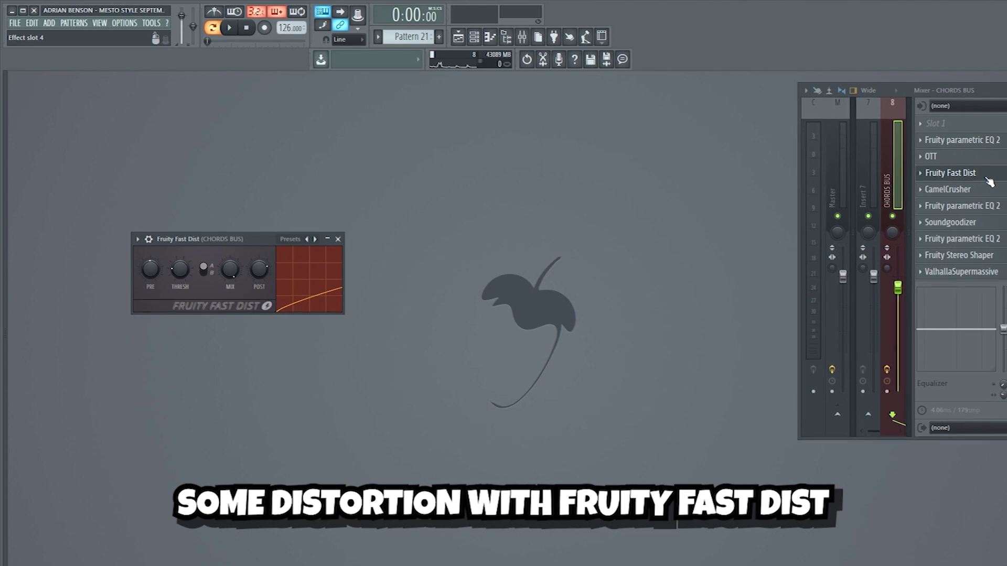
{"action": "left_click", "coordinate": [987, 188]}
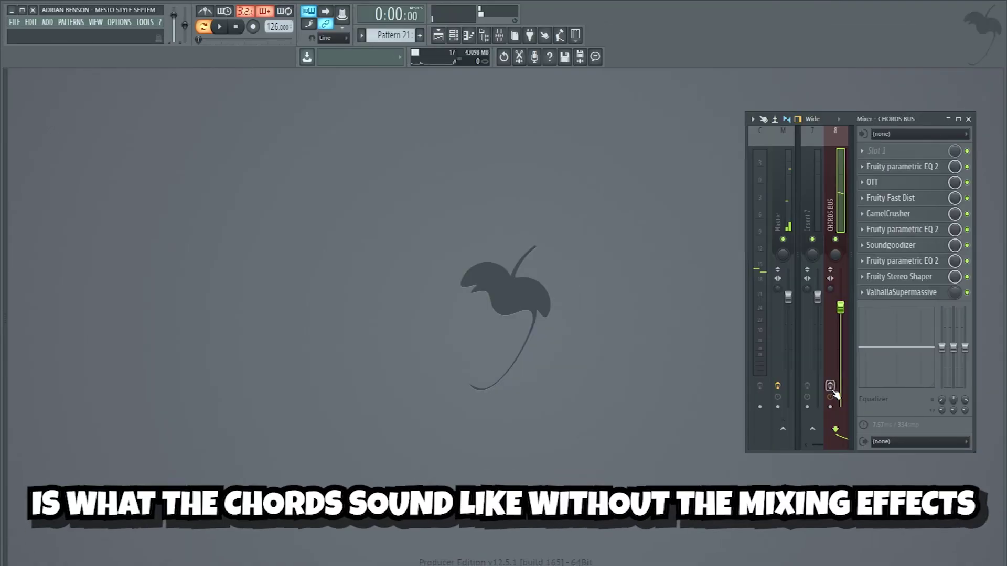
{"action": "key", "text": "space"}
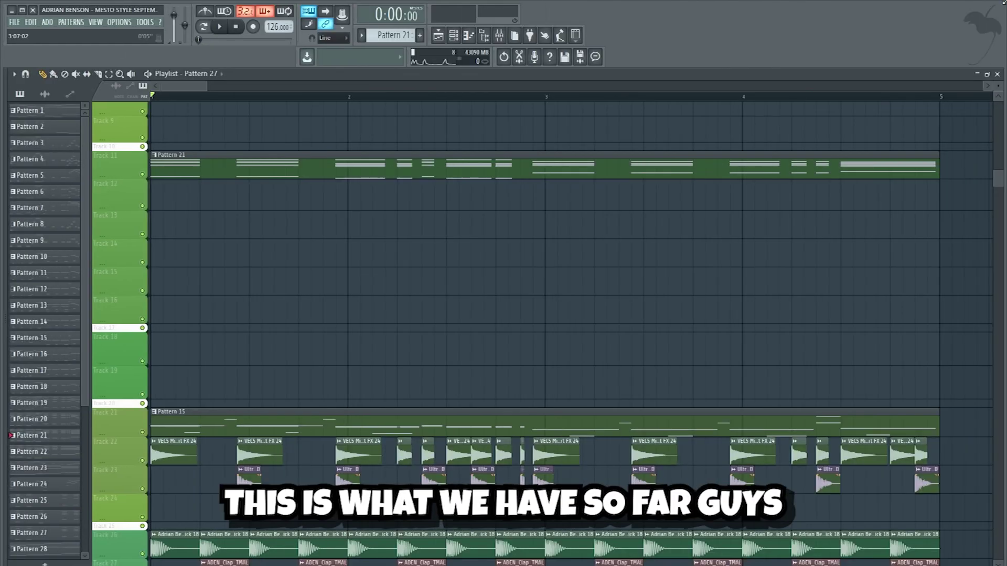
Step: Audition the drop, undo to restore the Pattern 27 clip on Track 12, and mute Serum #18
{"action": "key", "text": "space"}
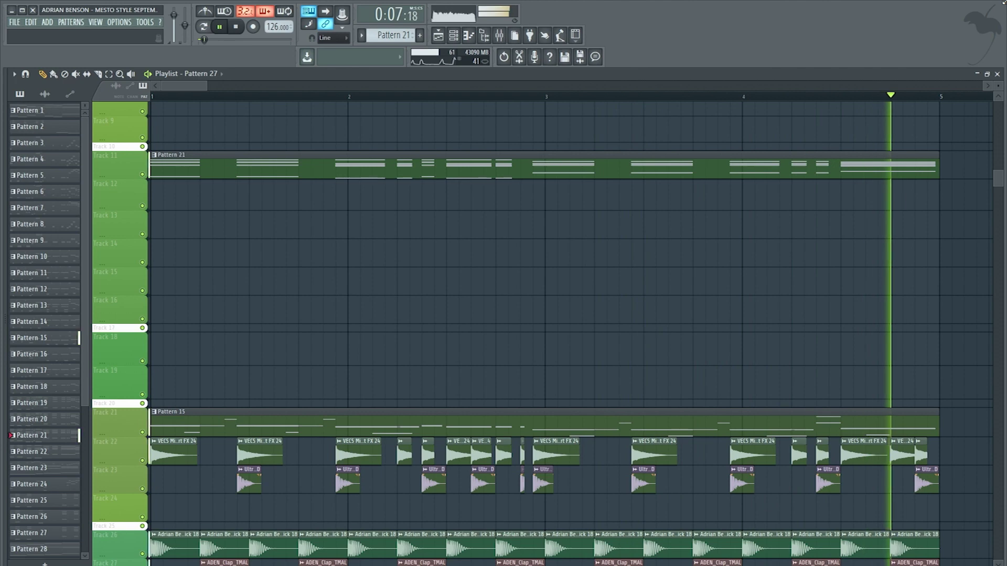
{"action": "key", "text": "space"}
{"action": "key", "text": "ctrl+z"}
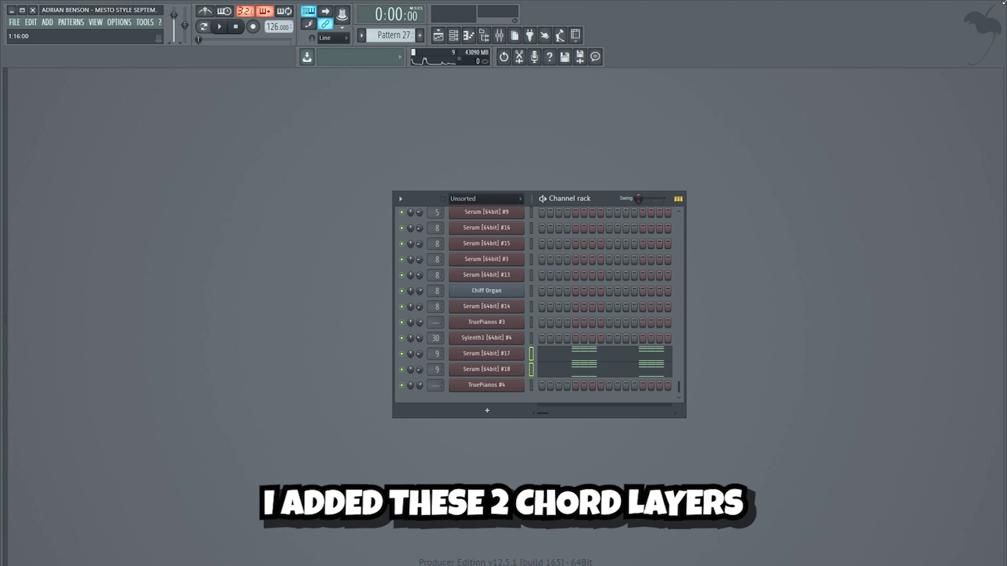
{"action": "key", "text": "space"}
{"action": "left_click", "coordinate": [401, 370]}
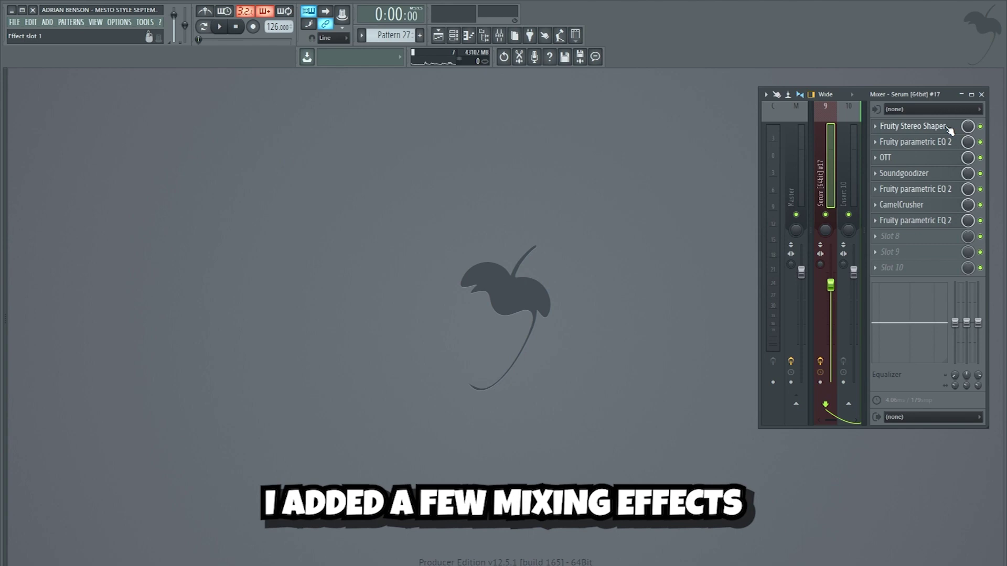
Step: Review Serum #17's Stereo Shaper, EQs, OTT, Soundgoodizer and CamelCrusher, then play the filler chords
{"action": "left_click", "coordinate": [951, 130]}
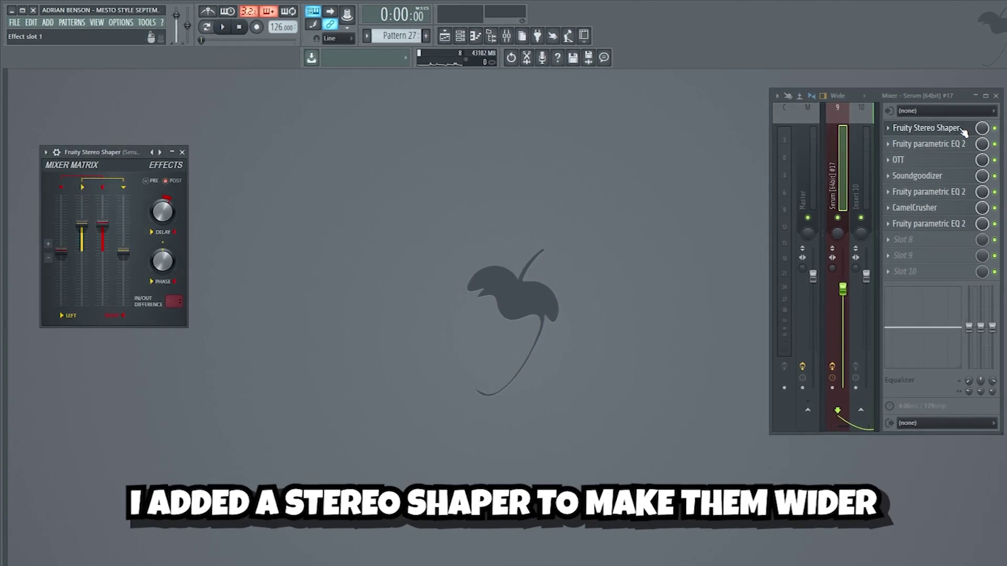
{"action": "left_click", "coordinate": [963, 144]}
{"action": "left_click", "coordinate": [960, 159]}
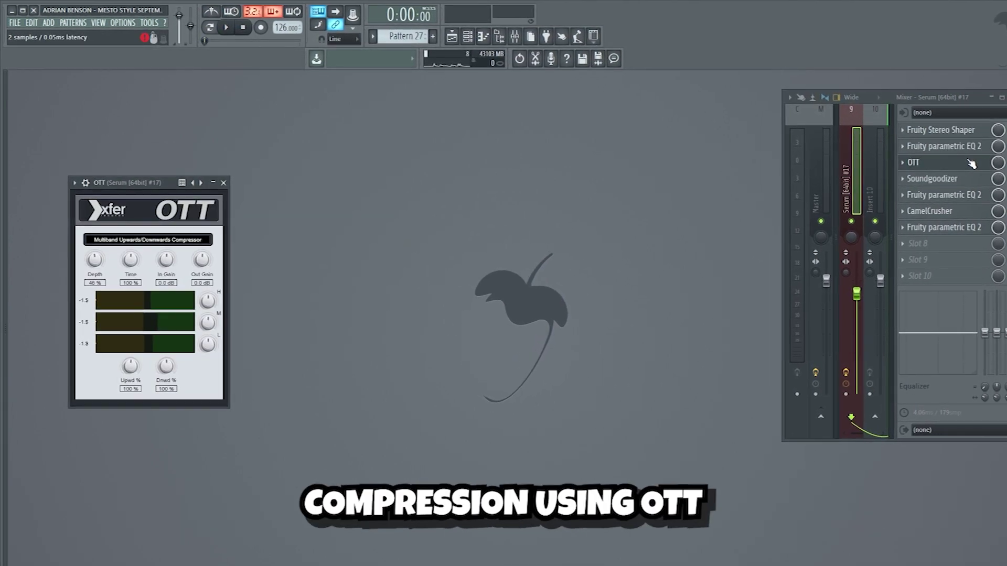
{"action": "left_click", "coordinate": [965, 179]}
{"action": "left_click", "coordinate": [970, 195]}
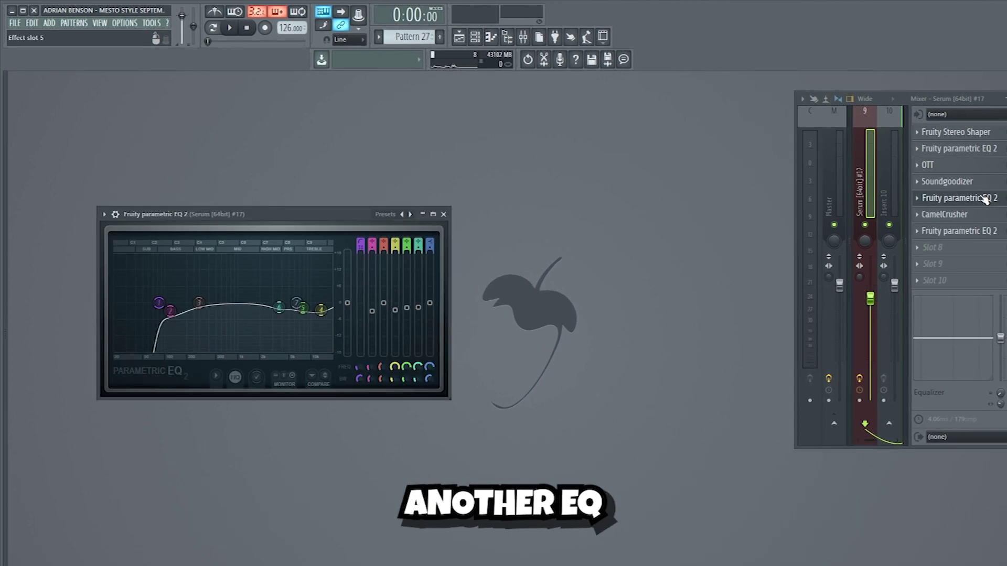
{"action": "left_click", "coordinate": [980, 214]}
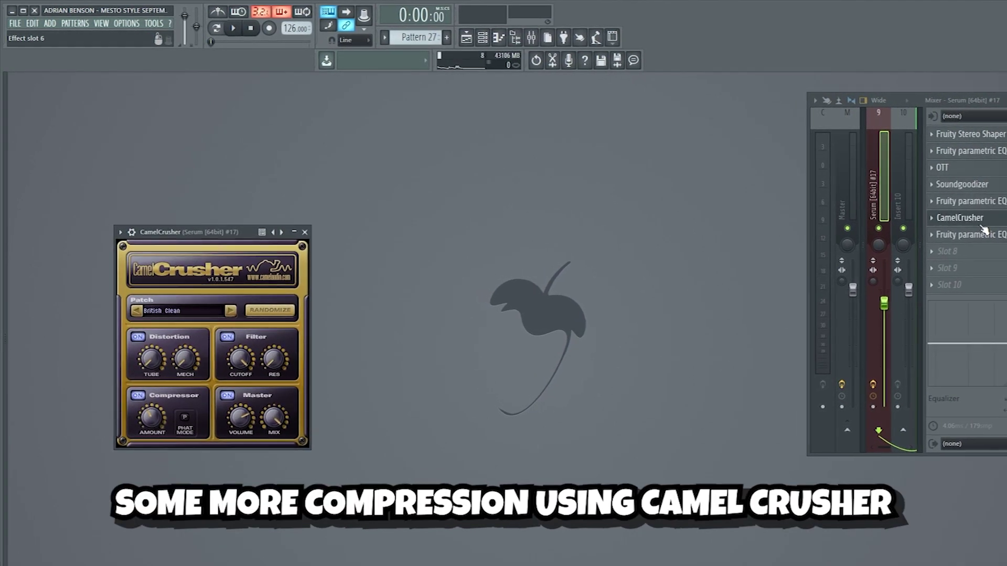
{"action": "left_click", "coordinate": [983, 235]}
{"action": "left_click", "coordinate": [986, 236]}
{"action": "key", "text": "space"}
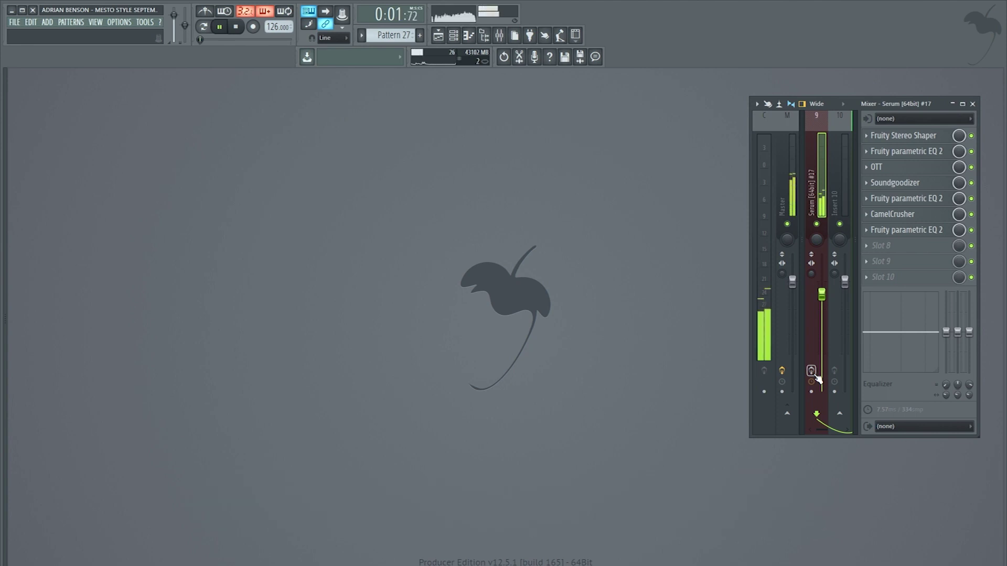
{"action": "left_click", "coordinate": [812, 371]}
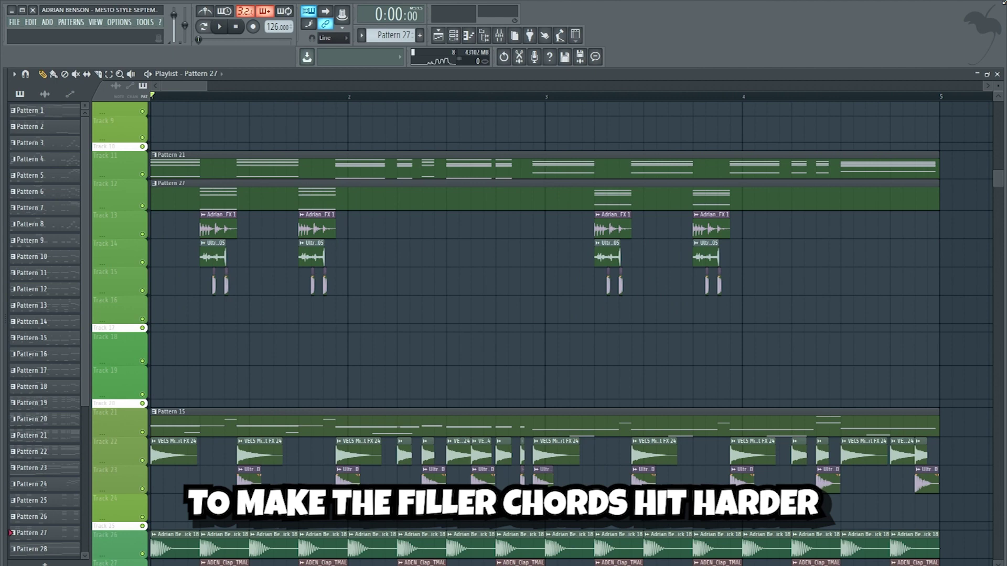
Step: Solo and audition the FX hits on Tracks 13, 14 and 15 one at a time
{"action": "right_click", "coordinate": [142, 234]}
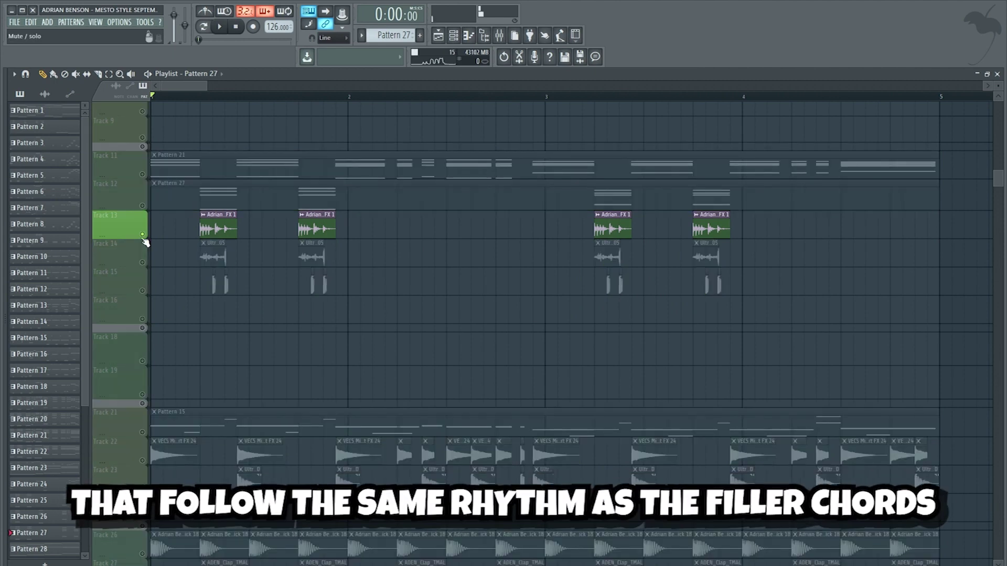
{"action": "key", "text": "space"}
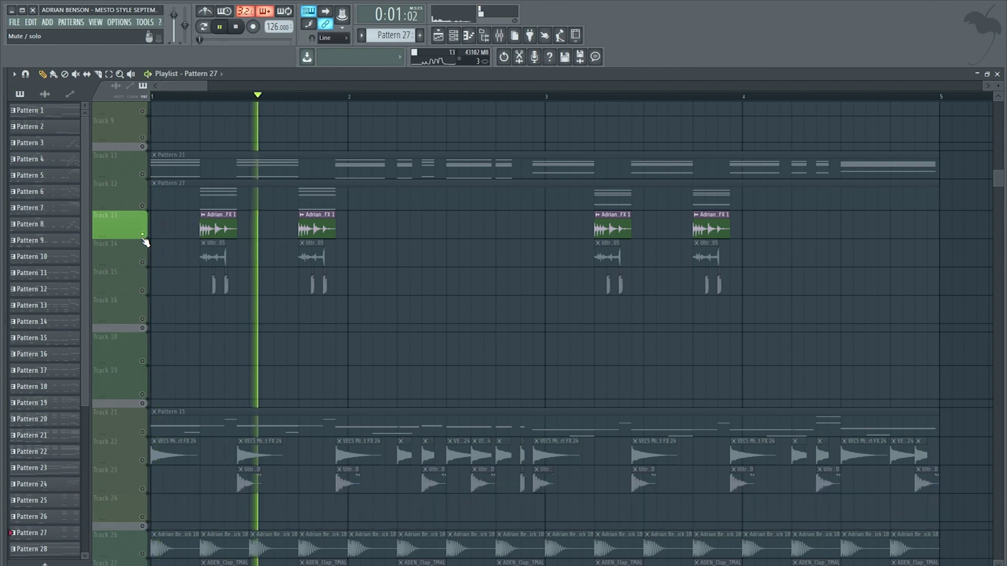
{"action": "right_click", "coordinate": [143, 263]}
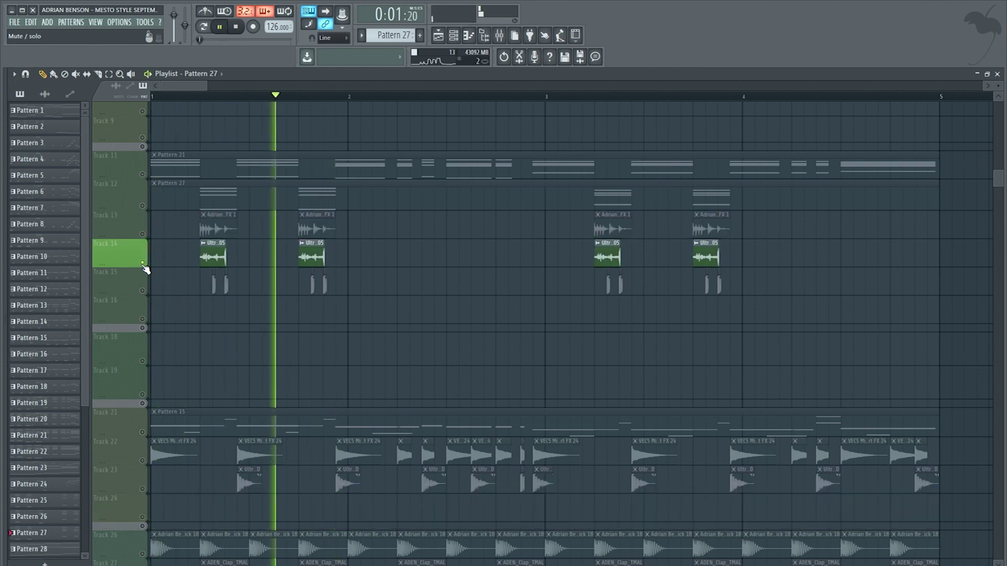
{"action": "key", "text": "space"}
{"action": "right_click", "coordinate": [143, 291]}
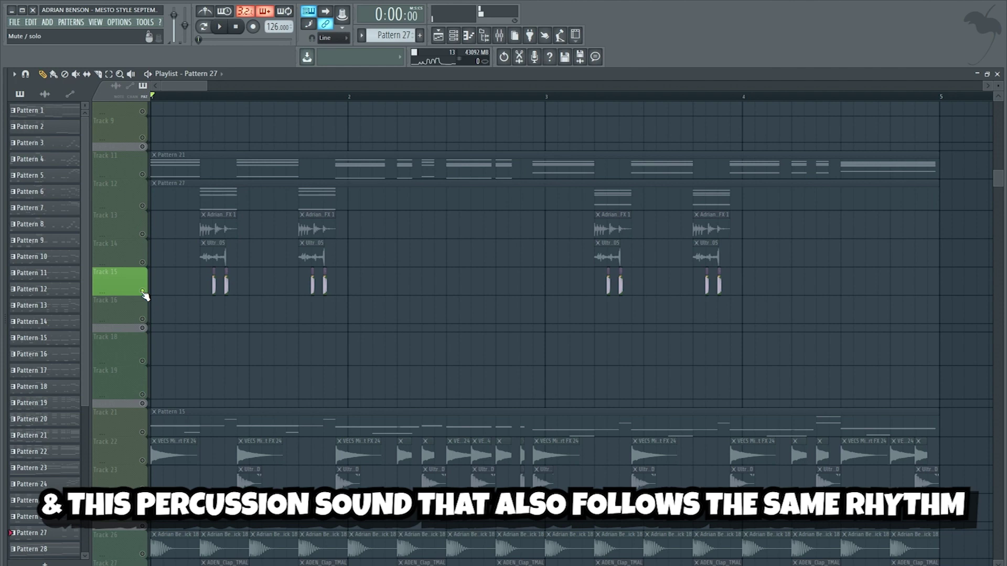
{"action": "key", "text": "space"}
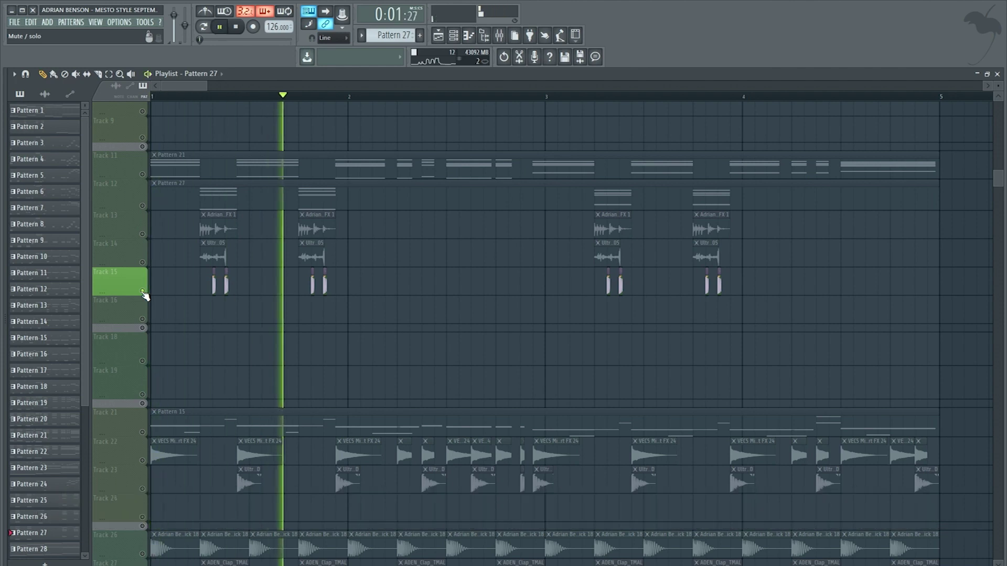
Step: Solo Tracks 13–15 together and compare the chords with and without the sound effects
{"action": "left_click_drag", "start_coordinate": [146, 295], "coordinate": [149, 238]}
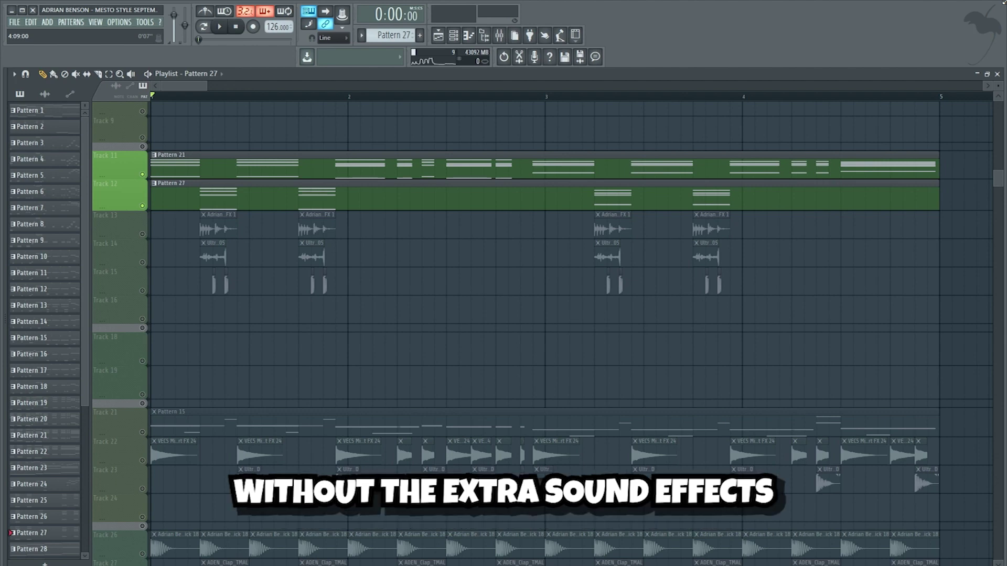
{"action": "key", "text": "space"}
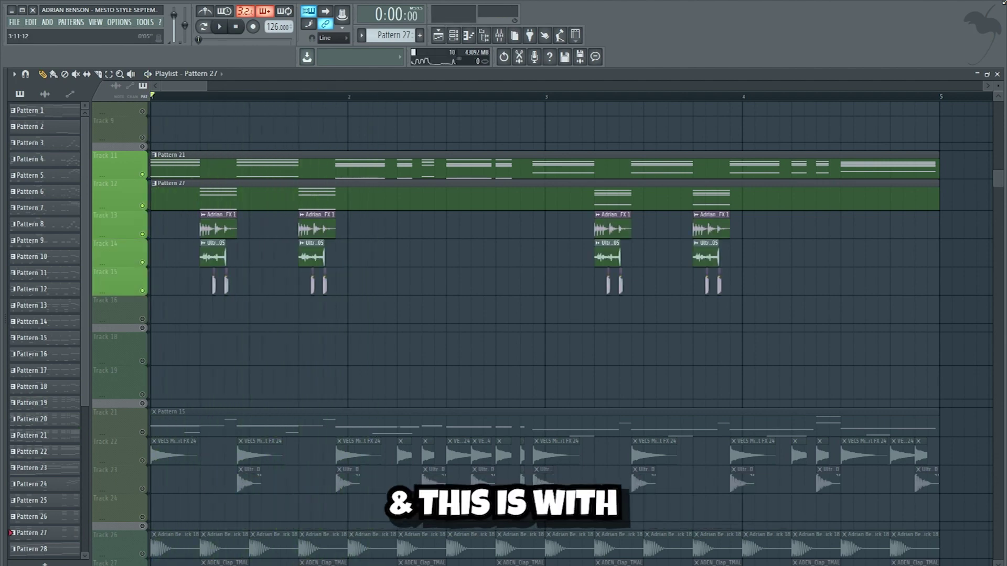
{"action": "key", "text": "space"}
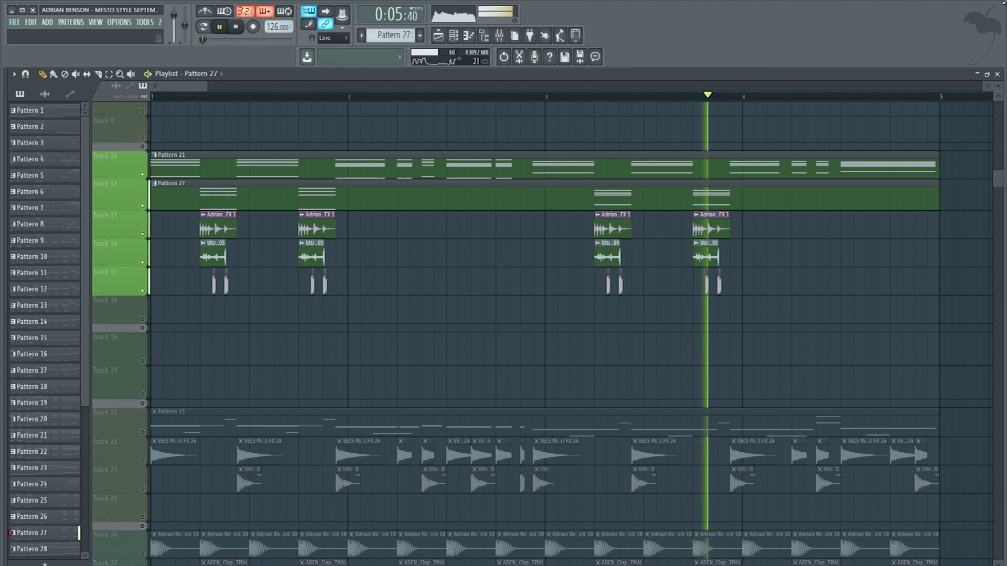
{"action": "key", "text": "space"}
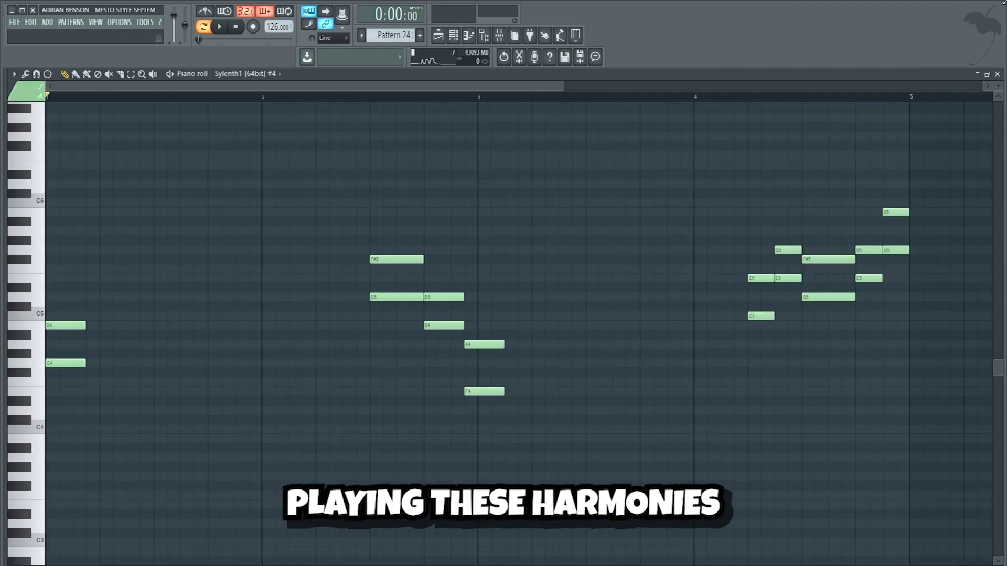
Step: Play the Pattern 24 harmonies, then again with the Sylenth1 #4 cutoff automation
{"action": "key", "text": "space"}
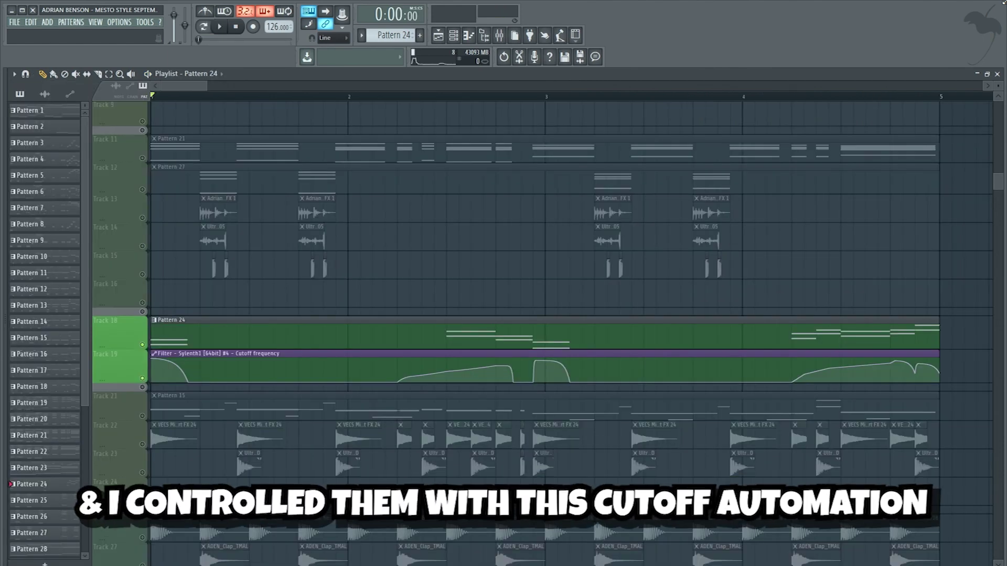
{"action": "key", "text": "space"}
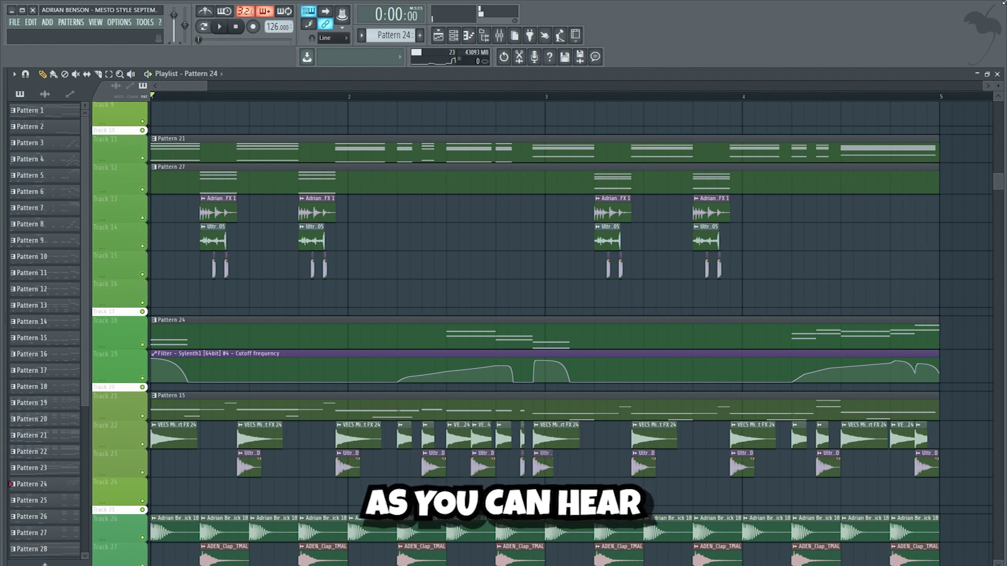
{"action": "key", "text": "space"}
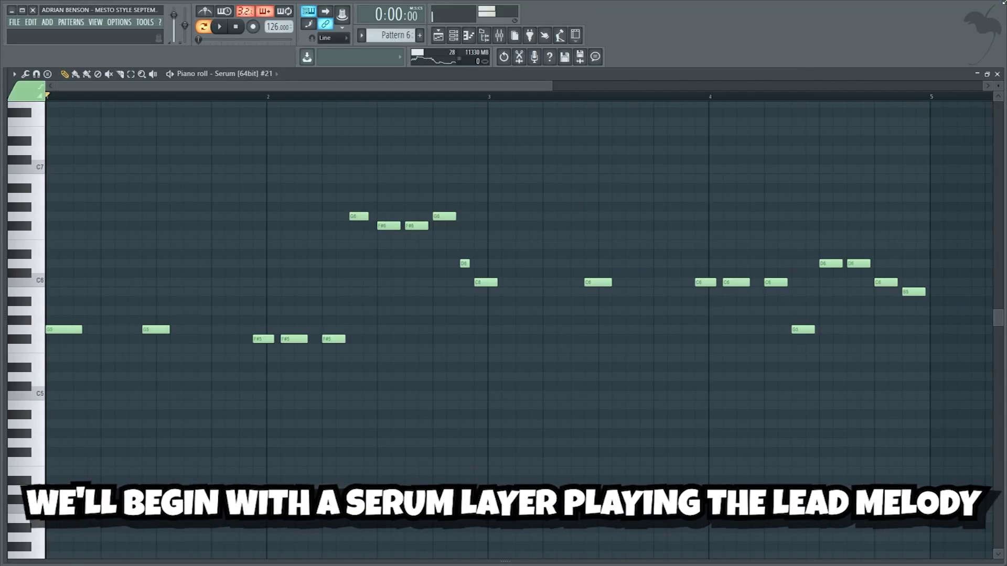
Step: Play the lead melody and a single layer, then unmute the remaining lead layers
{"action": "key", "text": "space"}
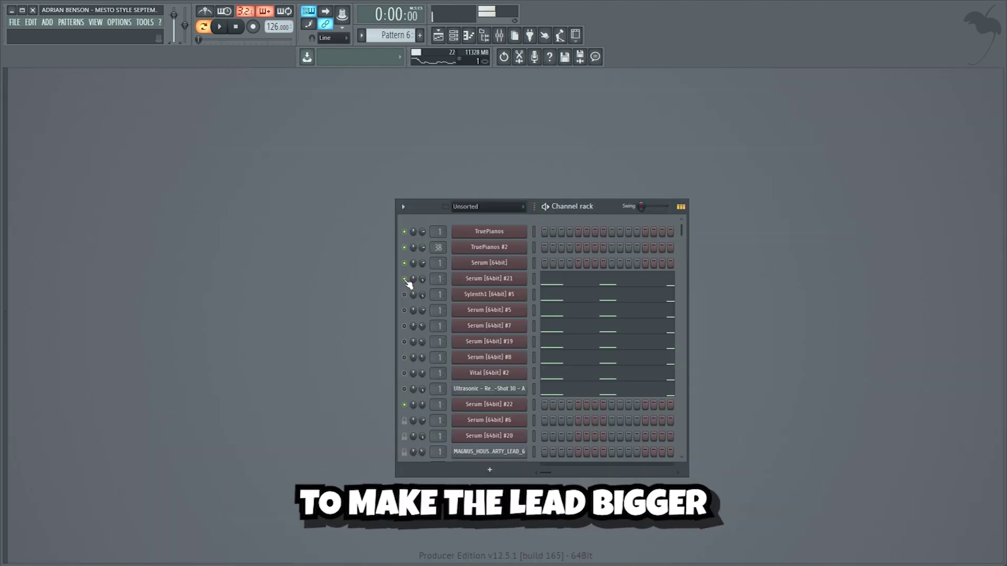
{"action": "key", "text": "space"}
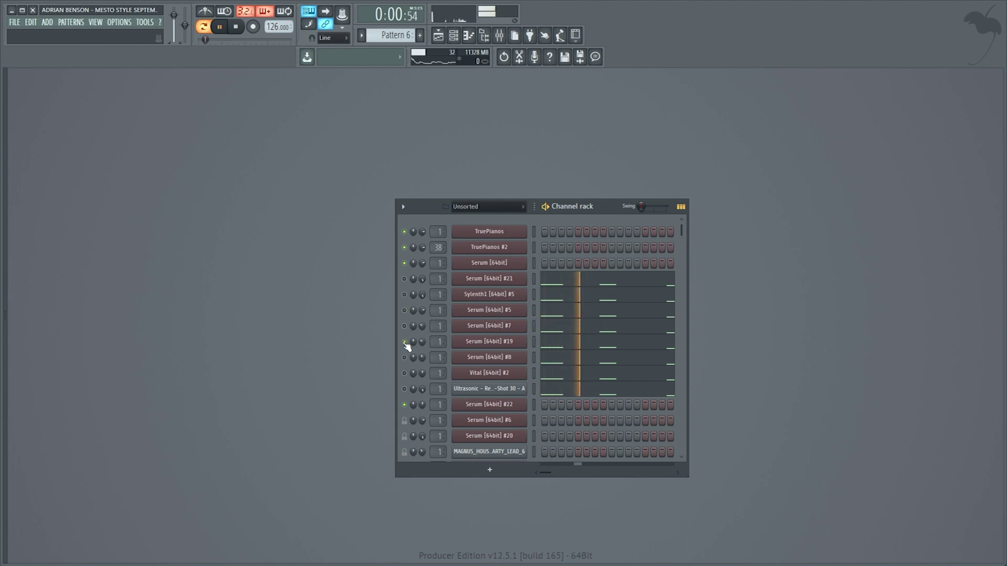
{"action": "left_click", "coordinate": [405, 389]}
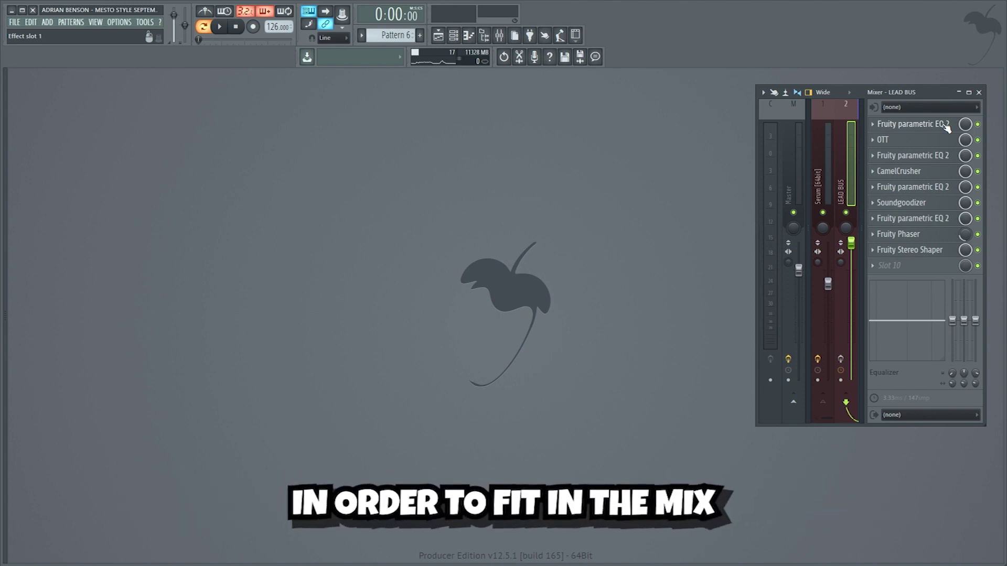
Step: Inspect the LEAD BUS's first EQ, OTT, post-OTT EQ, CamelCrusher and the EQ after it
{"action": "left_click", "coordinate": [947, 124]}
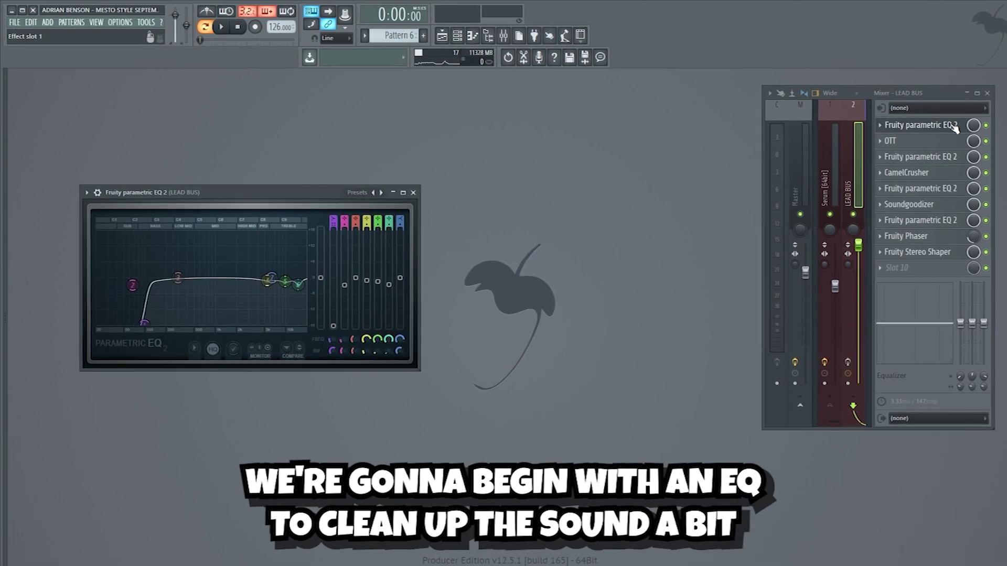
{"action": "left_click", "coordinate": [957, 142]}
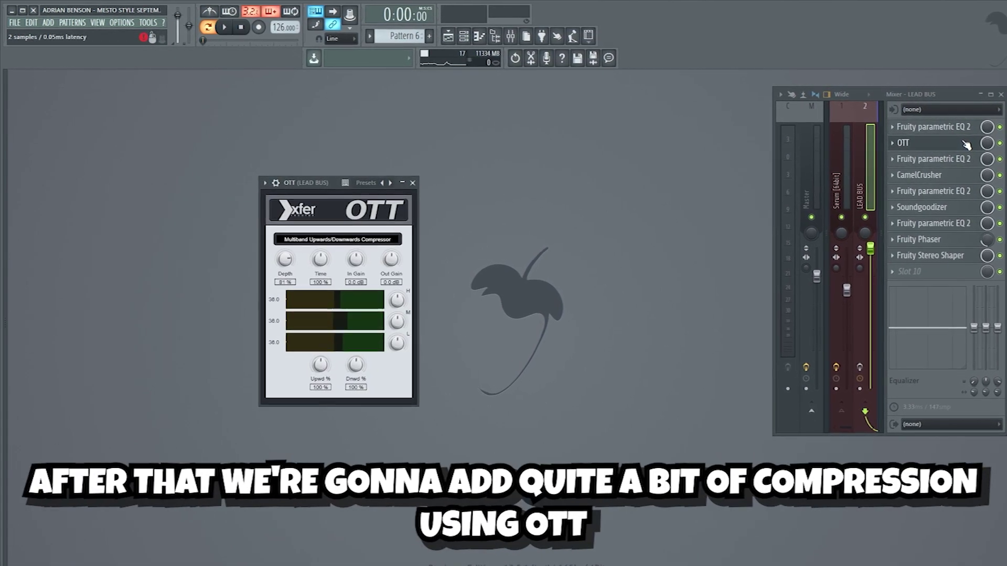
{"action": "left_click", "coordinate": [969, 160]}
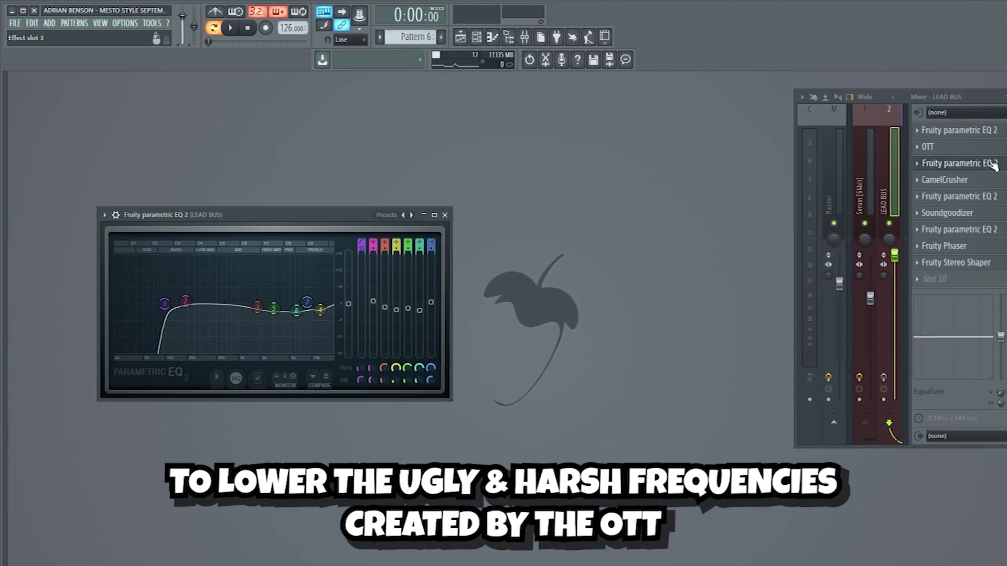
{"action": "left_click", "coordinate": [995, 180]}
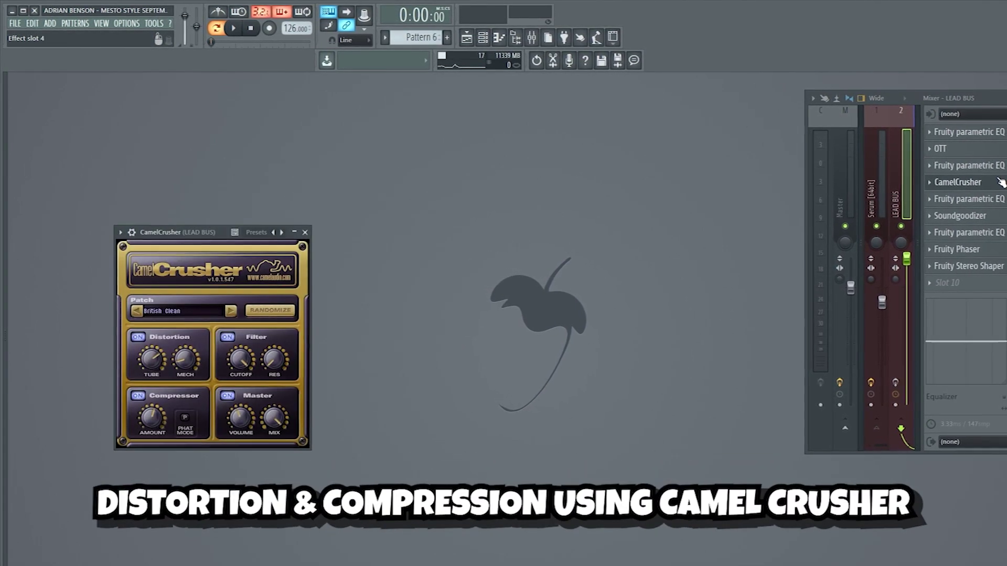
{"action": "left_click", "coordinate": [991, 200]}
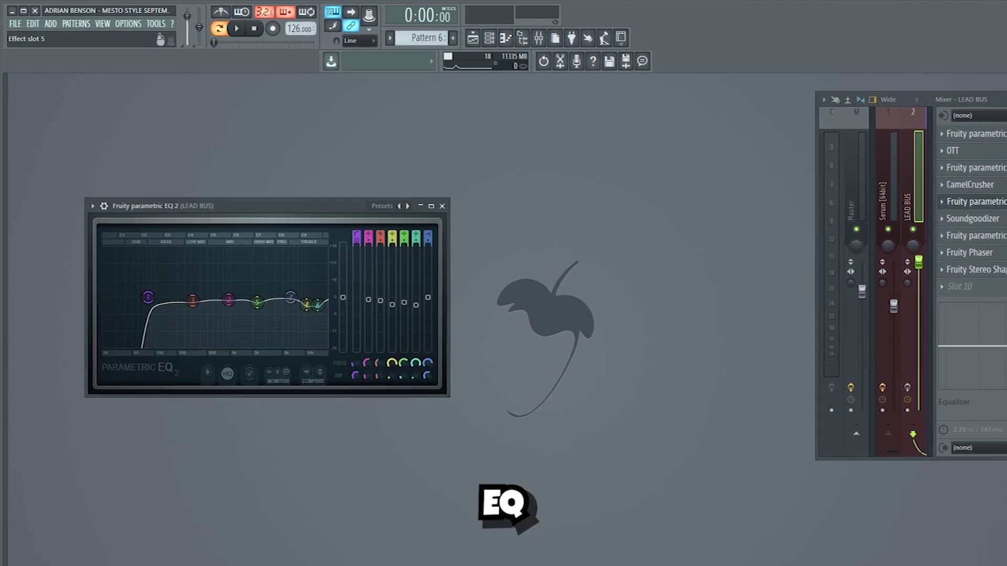
Step: Inspect the Soundgoodizer, final EQ, Fruity Phaser and Stereo Shaper, then play the processed lead twice
{"action": "left_click", "coordinate": [990, 216]}
{"action": "left_click", "coordinate": [980, 238]}
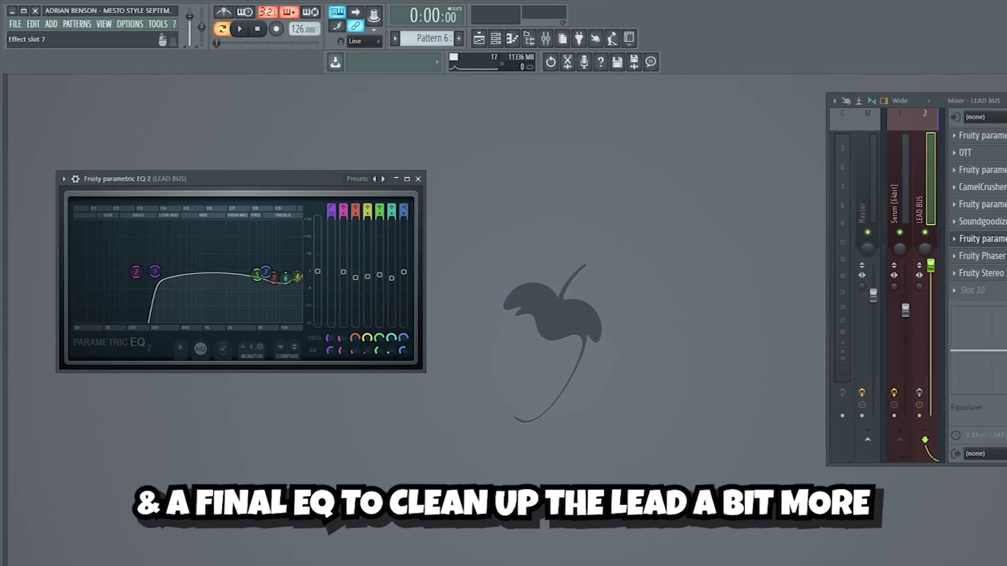
{"action": "left_click", "coordinate": [986, 258]}
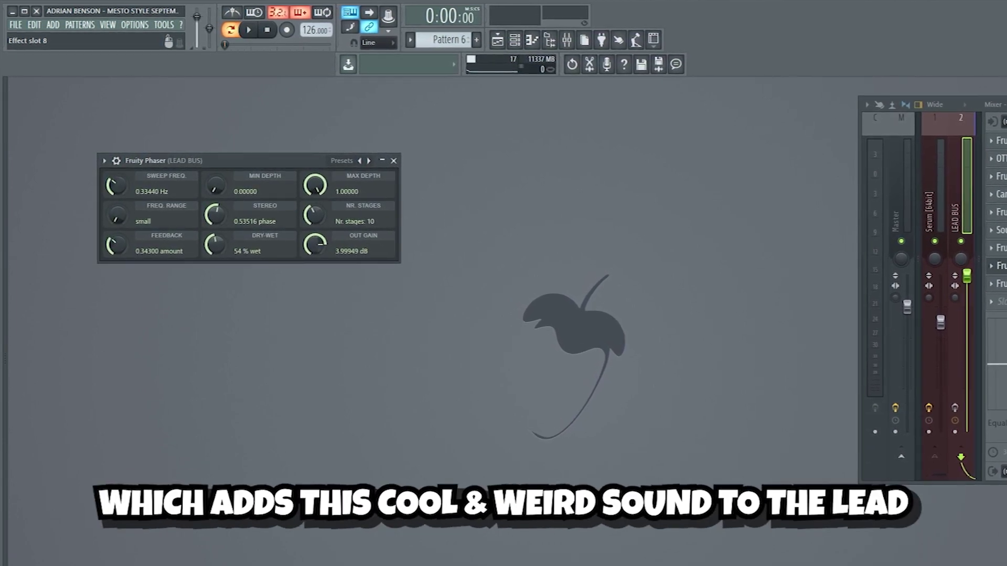
{"action": "left_click", "coordinate": [1000, 285]}
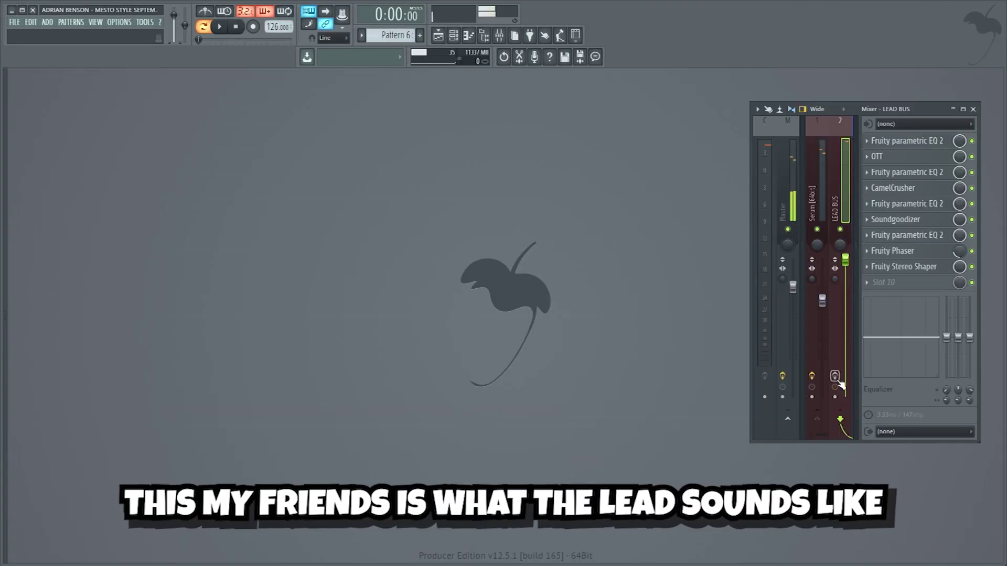
{"action": "key", "text": "space"}
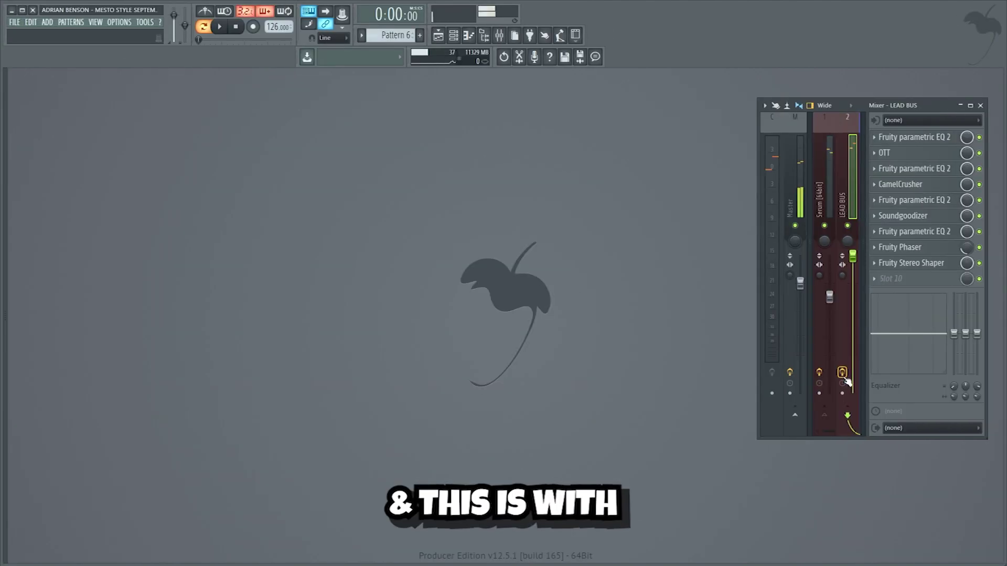
{"action": "key", "text": "space"}
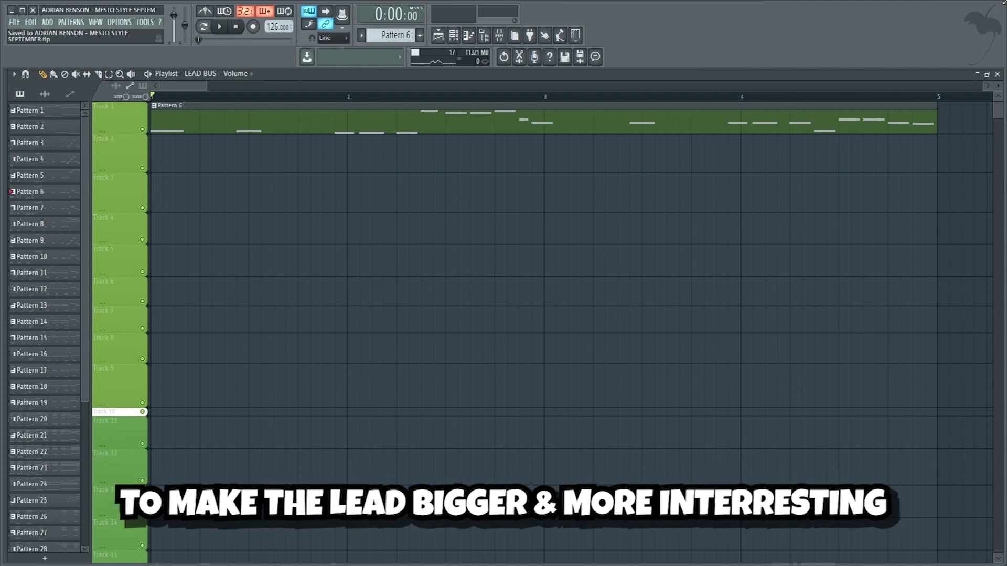
Step: Play the lead without automation, undo to restore the LEAD BUS volume automation, and replay it
{"action": "key", "text": "space"}
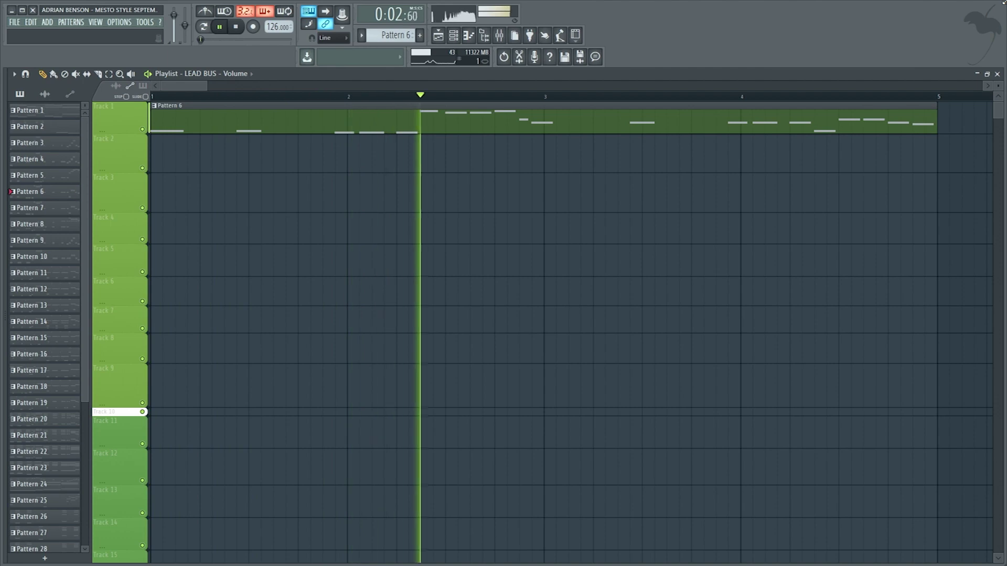
{"action": "key", "text": "space"}
{"action": "key", "text": "ctrl+z"}
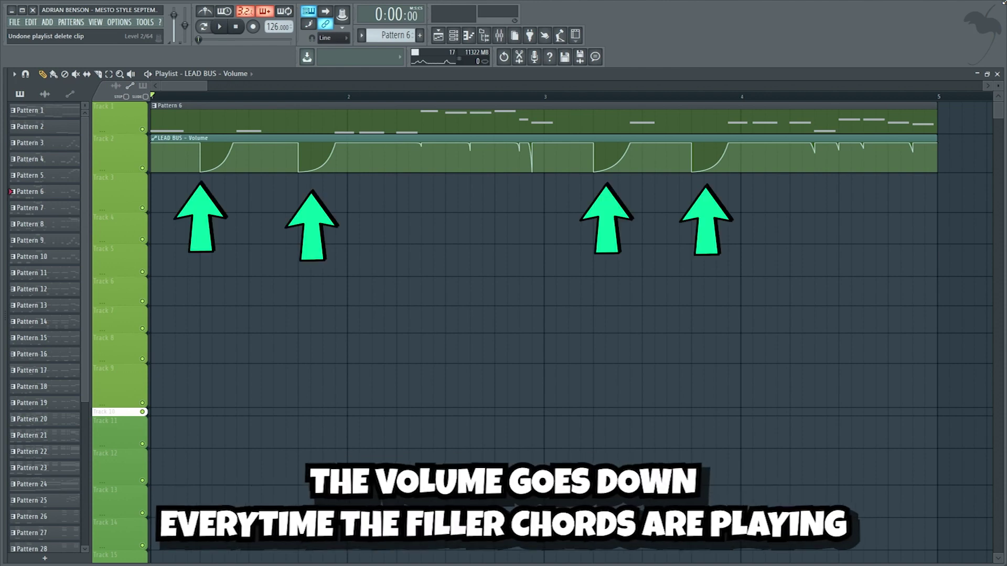
{"action": "key", "text": "space"}
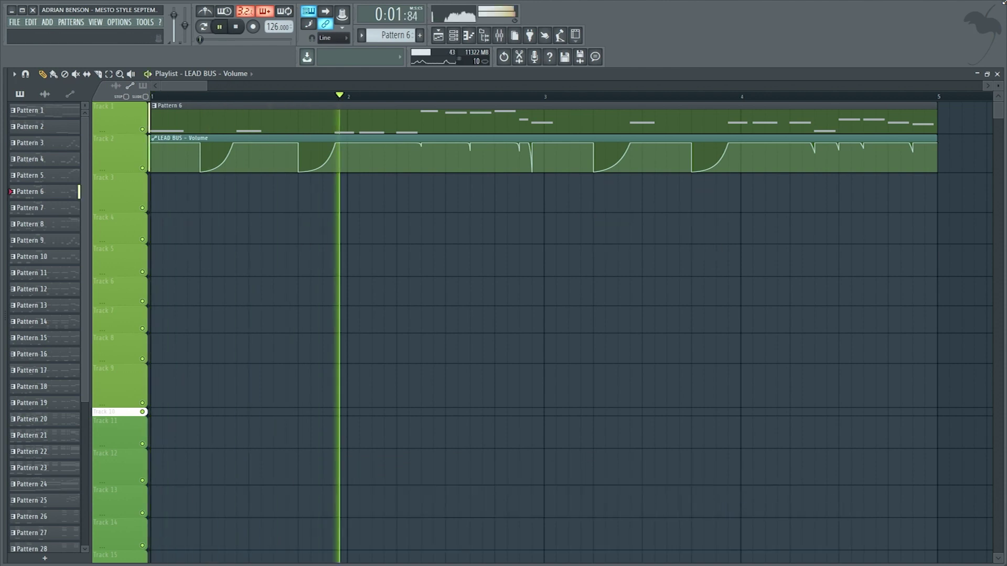